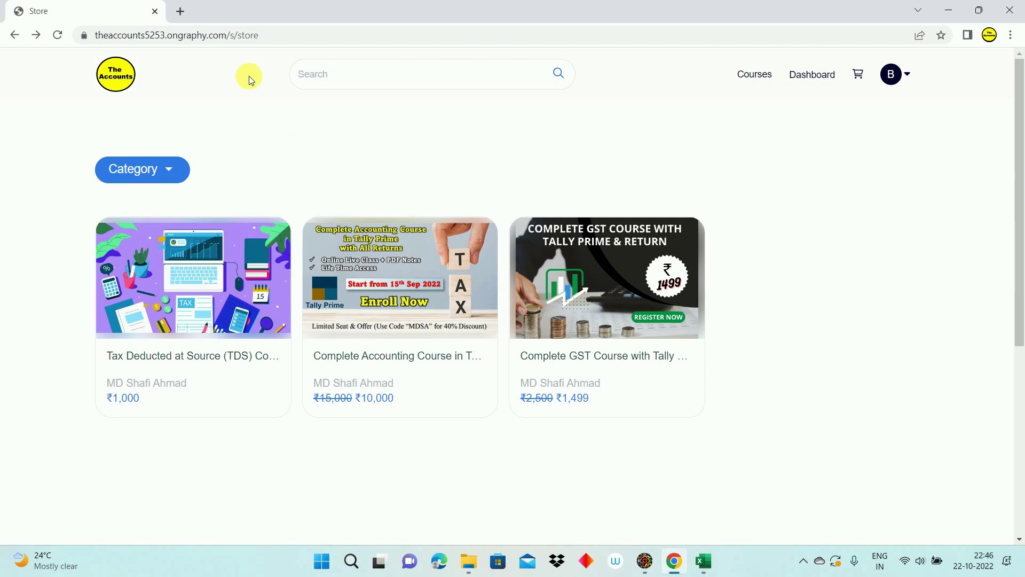
Step: Search Google for 'download tds utility' in a new tab and open the Protean RPU result
click(180, 11)
click(184, 37)
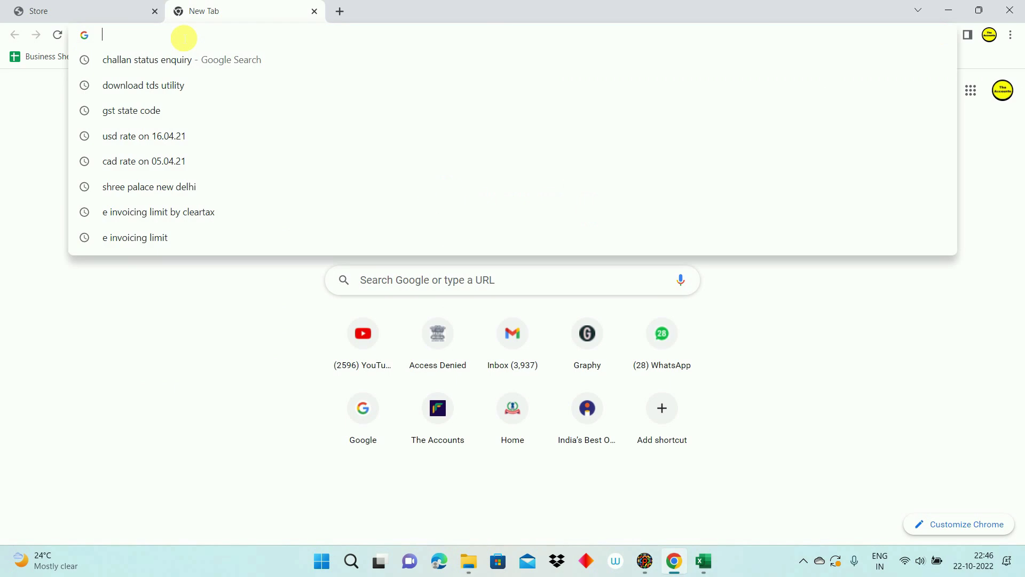
text(DOWN)
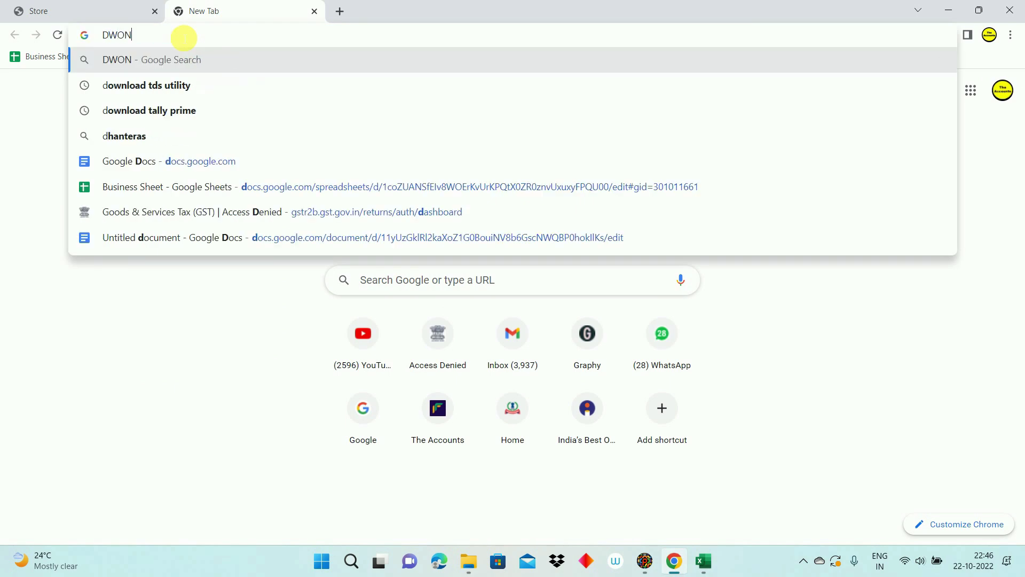
key(BackSpace)
key(BackSpace)
click(153, 88)
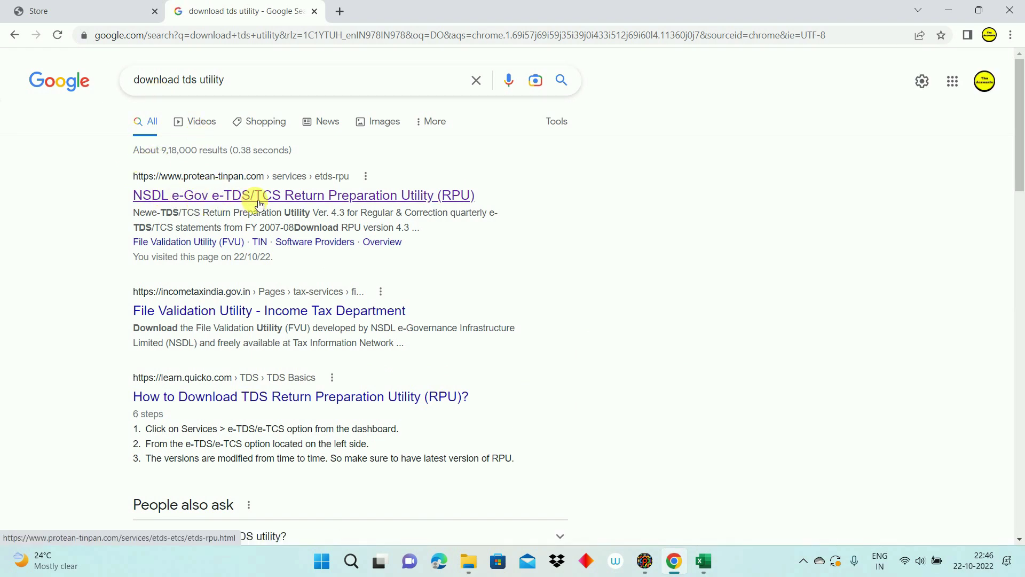
click(259, 205)
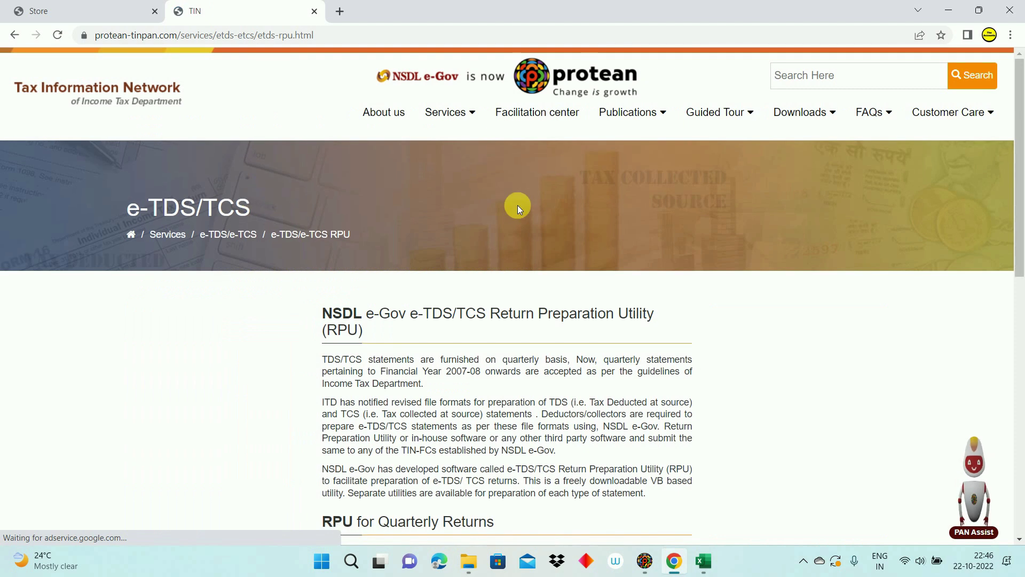
Step: Go to Downloads > e-TDS/e-TCS > Quarterly Returns > Regular on the Protean site
mouse_move(805, 115)
click(796, 155)
click(652, 156)
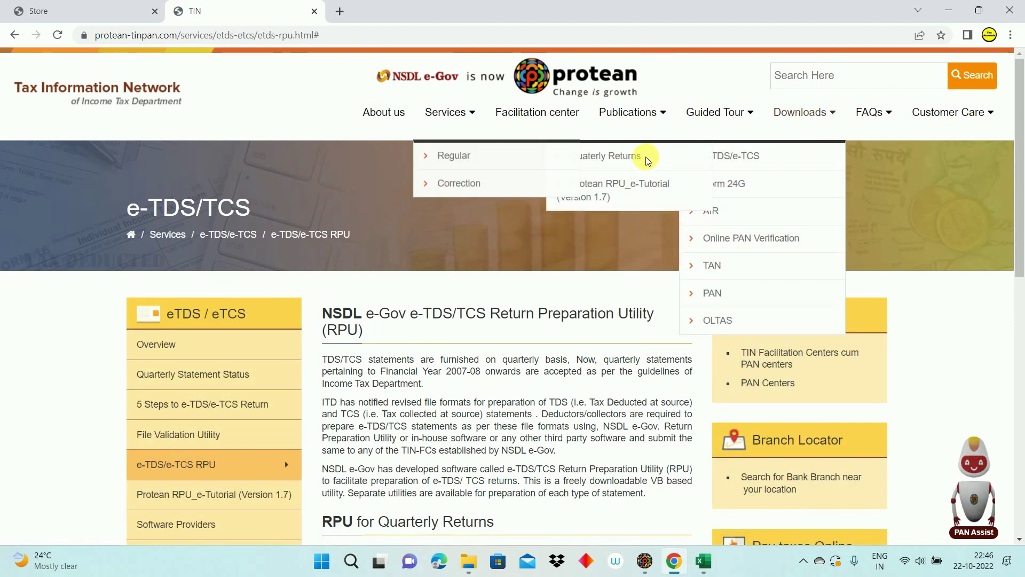
click(459, 158)
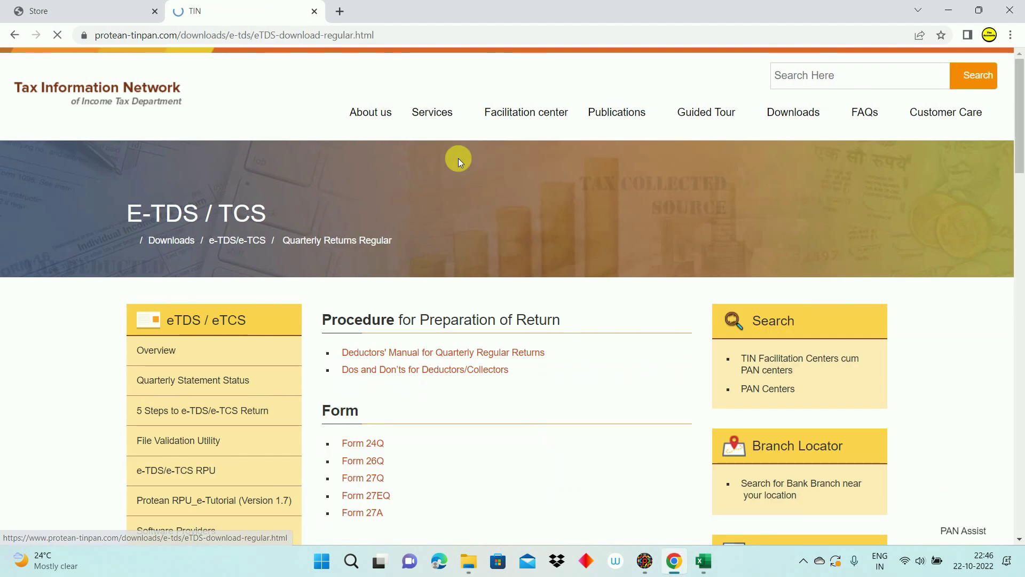
drag(1014, 133, 1006, 347)
Step: Download Return Preparation Utility Ver. 4.3 and point out its java.sun.com Java requirement
scroll(1006, 347, down, 3)
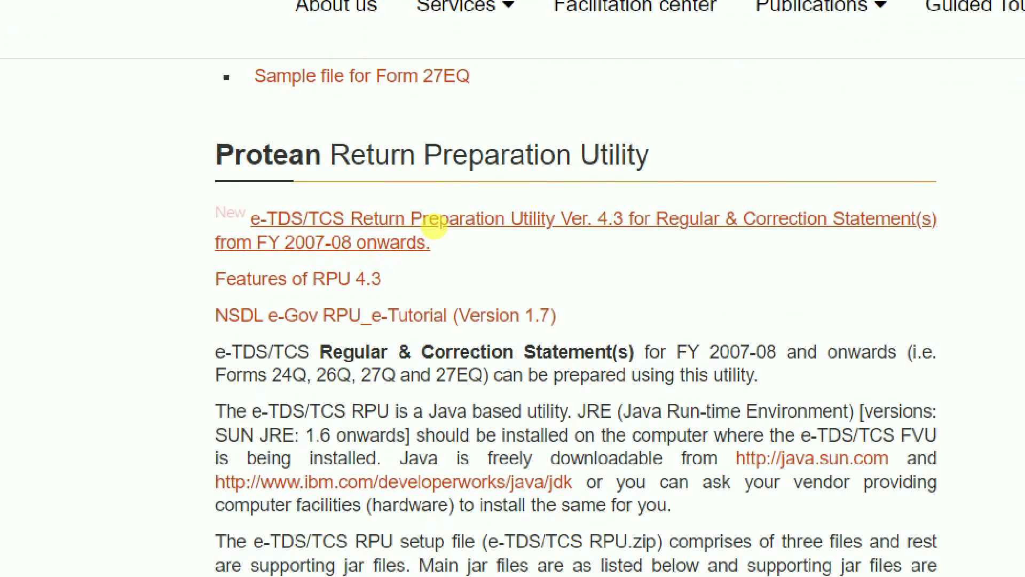
click(435, 223)
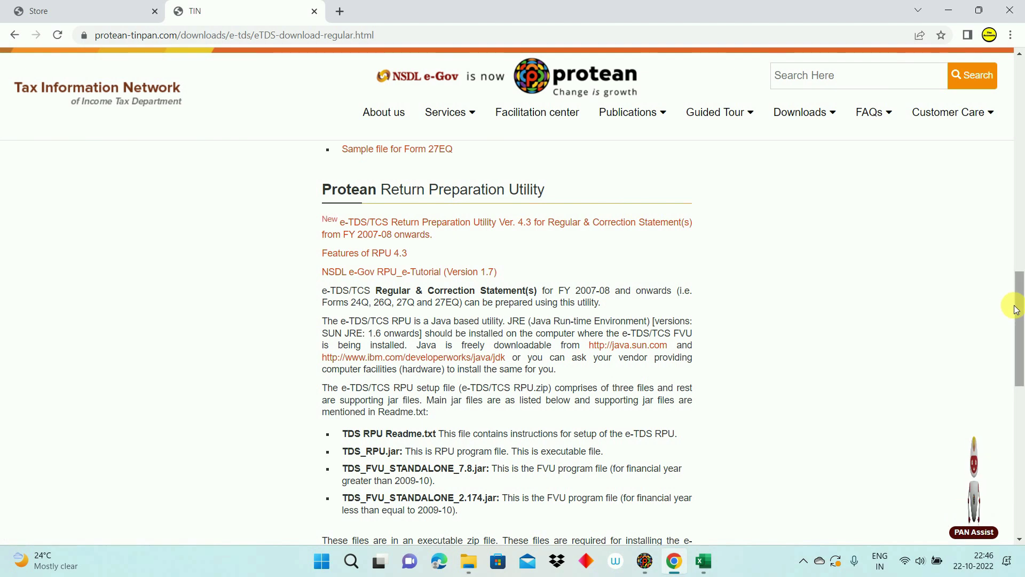
drag(1016, 306, 1016, 337)
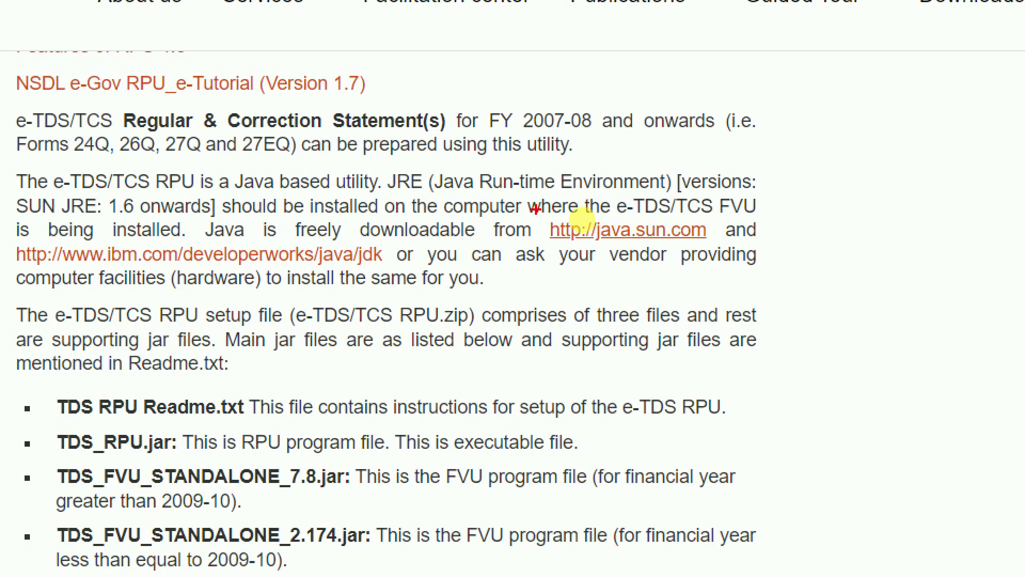
drag(535, 209, 726, 263)
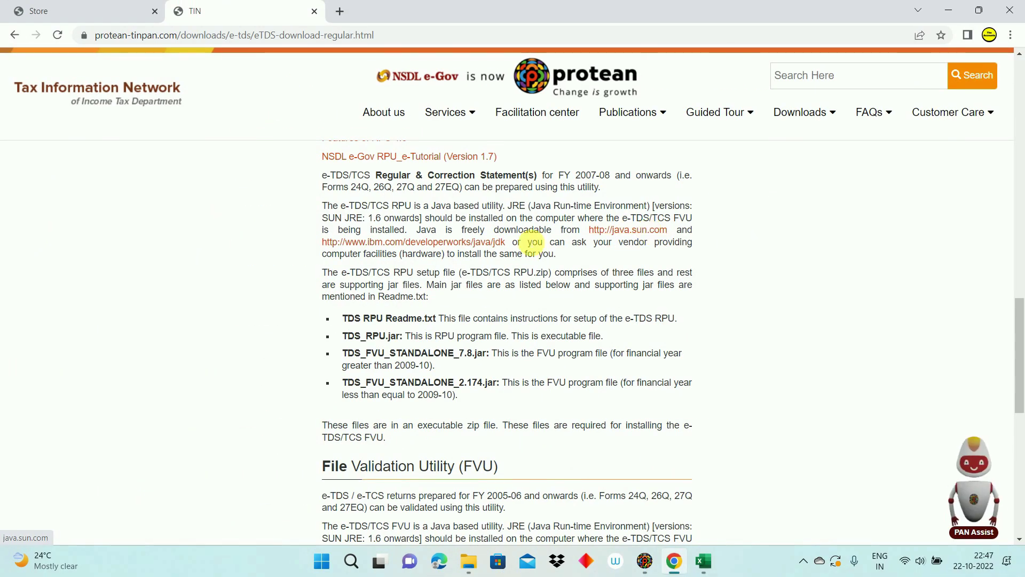
drag(1021, 342, 1020, 315)
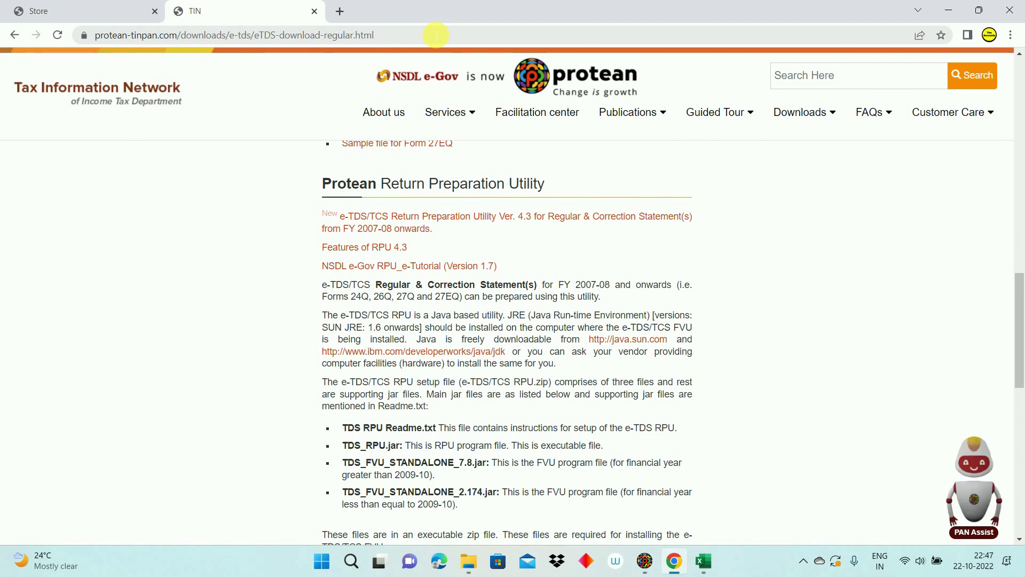
key(alt+Tab)
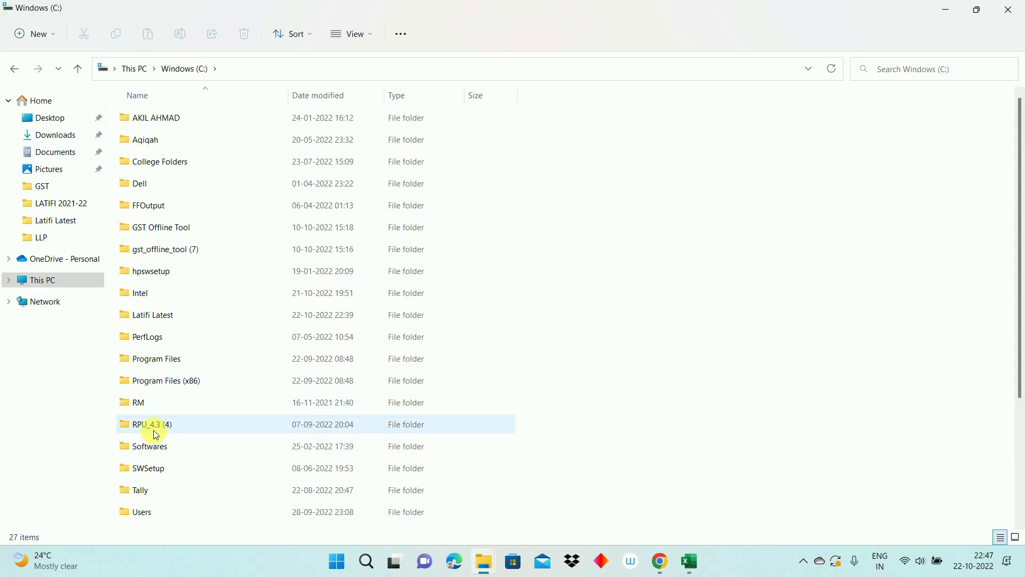
Step: Run TDS_RPU_4.3 from C:\RPU_4.3 (4)\TDS_RPU_4.3 and acknowledge the Java prerequisites message
double_click(154, 433)
double_click(158, 122)
drag(1019, 218, 1019, 341)
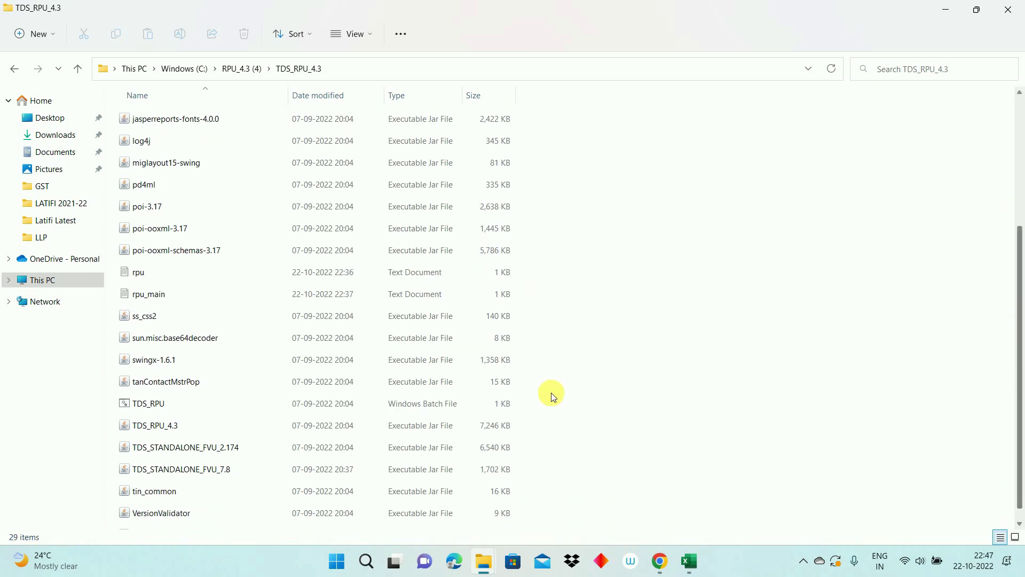
click(171, 434)
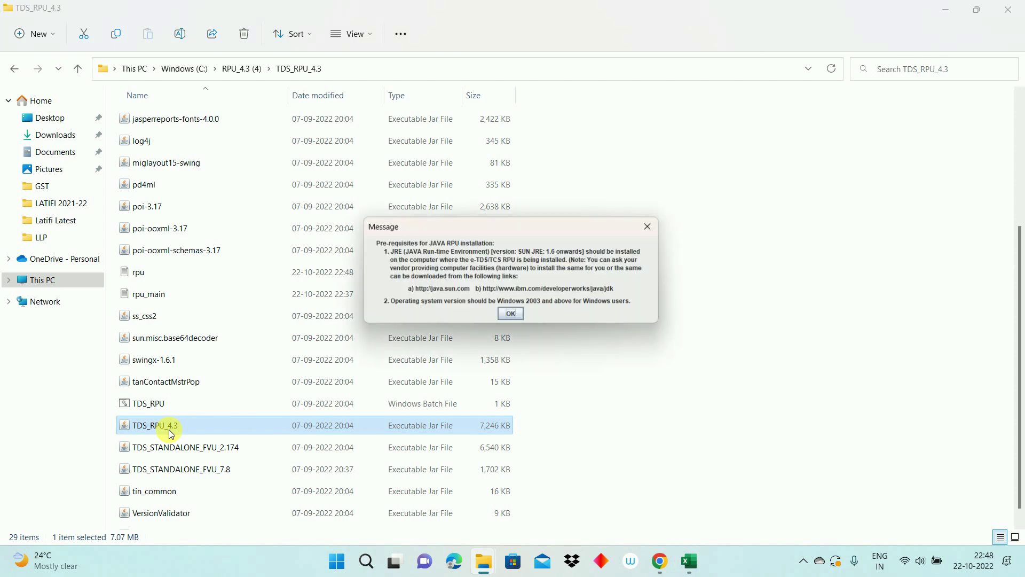
click(514, 316)
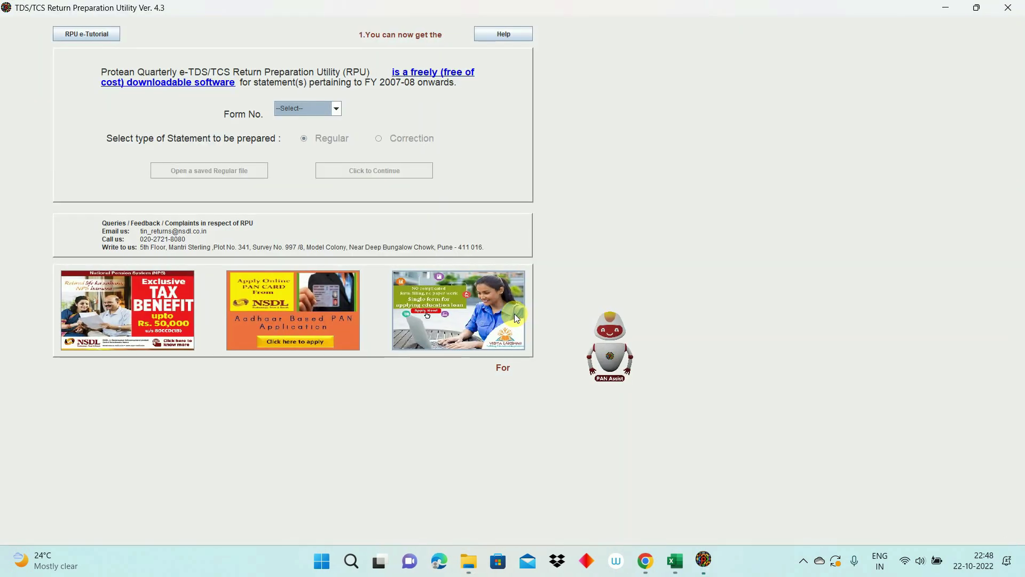
Step: Choose Form No. 26Q as a Regular statement and continue to the entry form
click(288, 108)
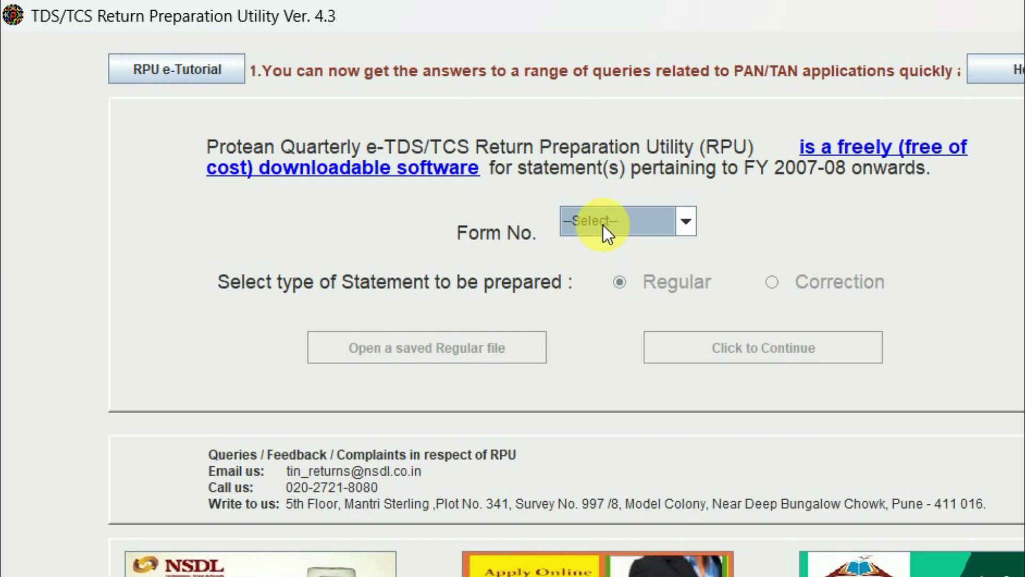
click(309, 81)
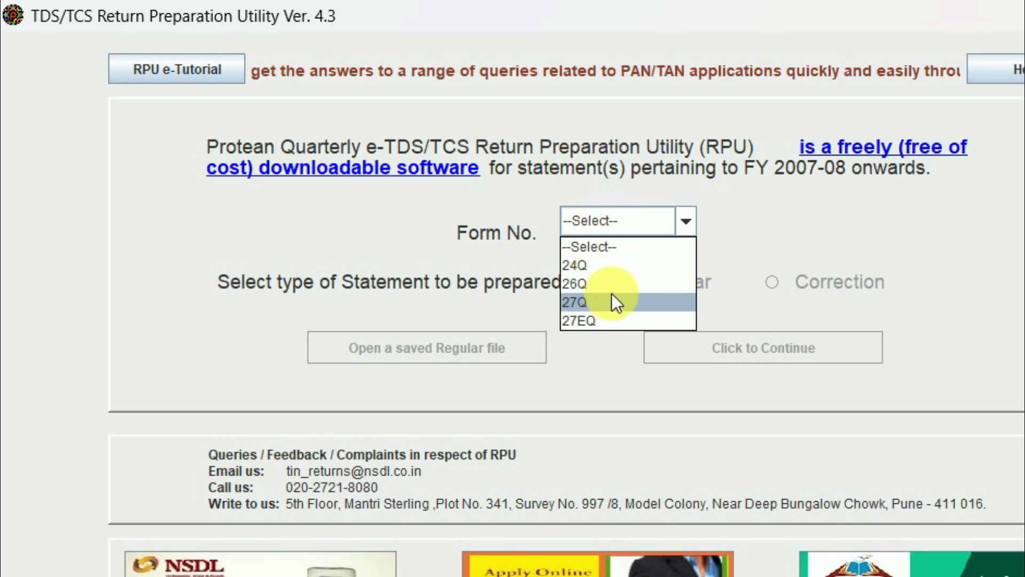
click(598, 290)
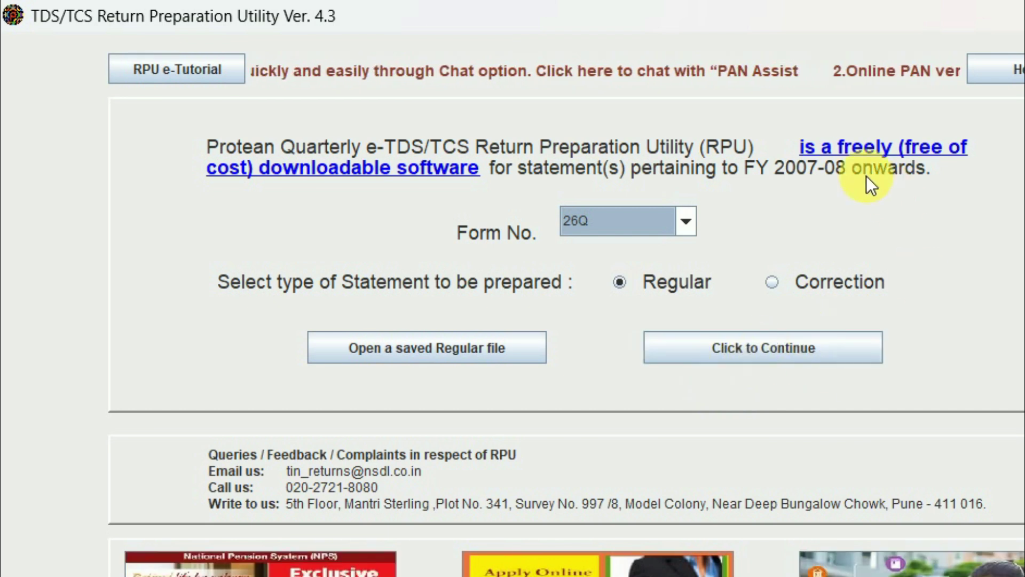
click(776, 286)
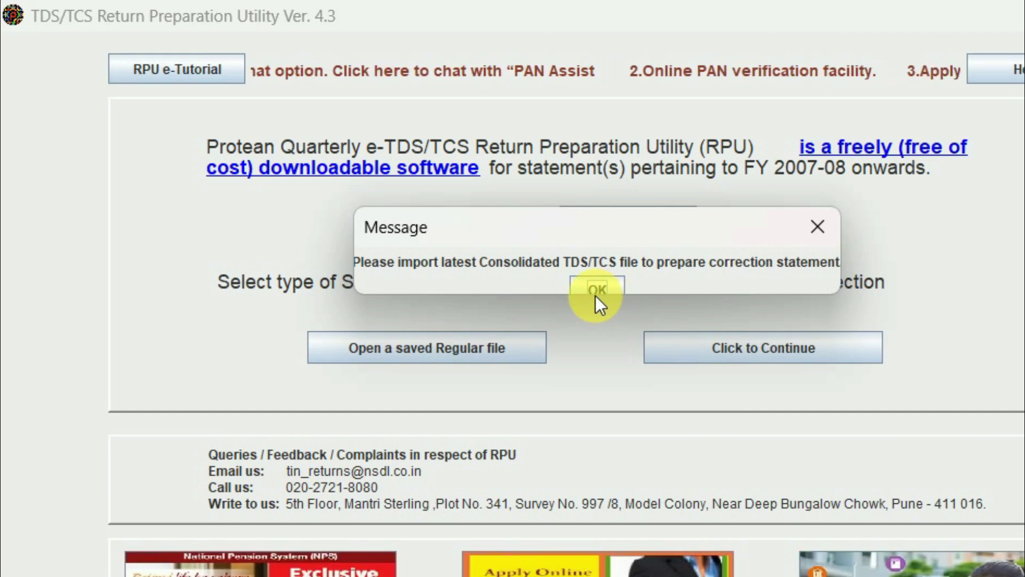
click(810, 242)
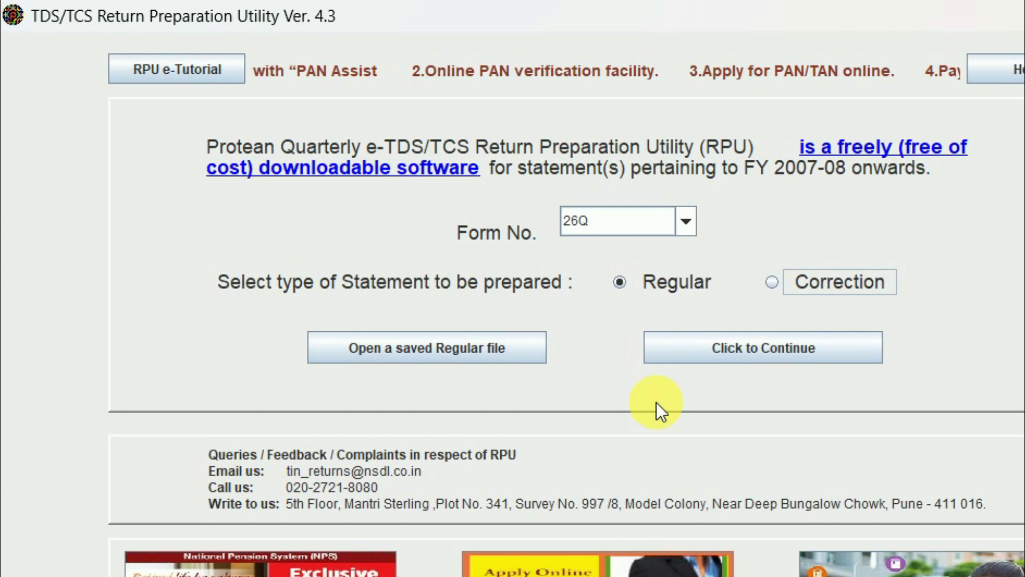
click(749, 355)
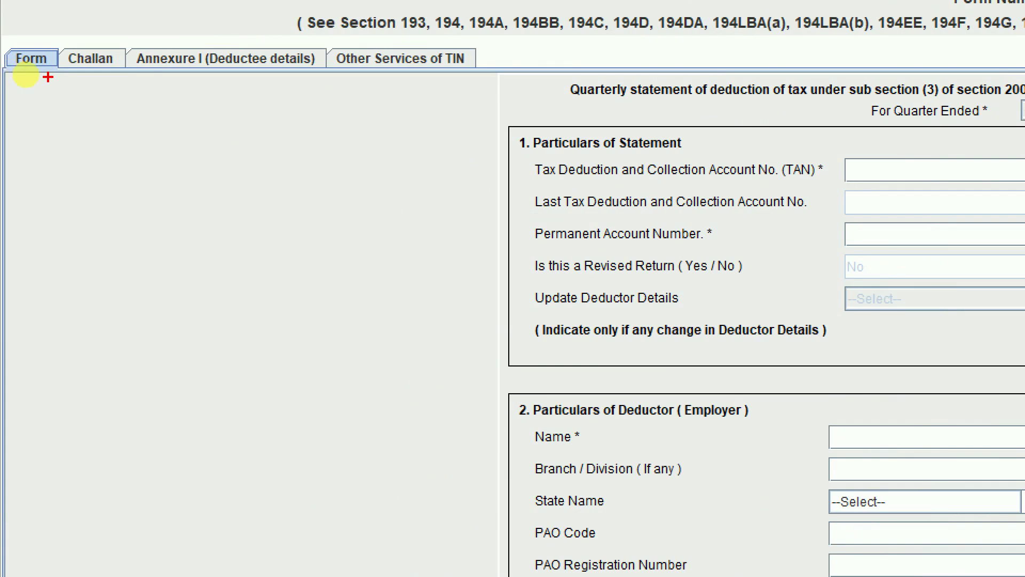
drag(72, 79, 352, 71)
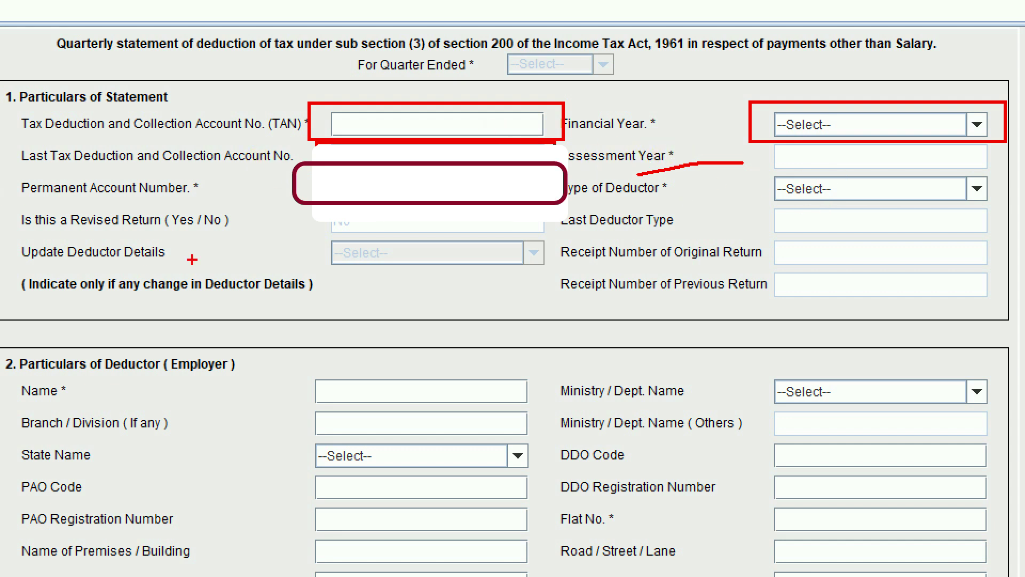
mouse_move(4, 200)
mouse_down()
mouse_move(153, 245)
mouse_move(340, 256)
mouse_move(571, 240)
mouse_up()
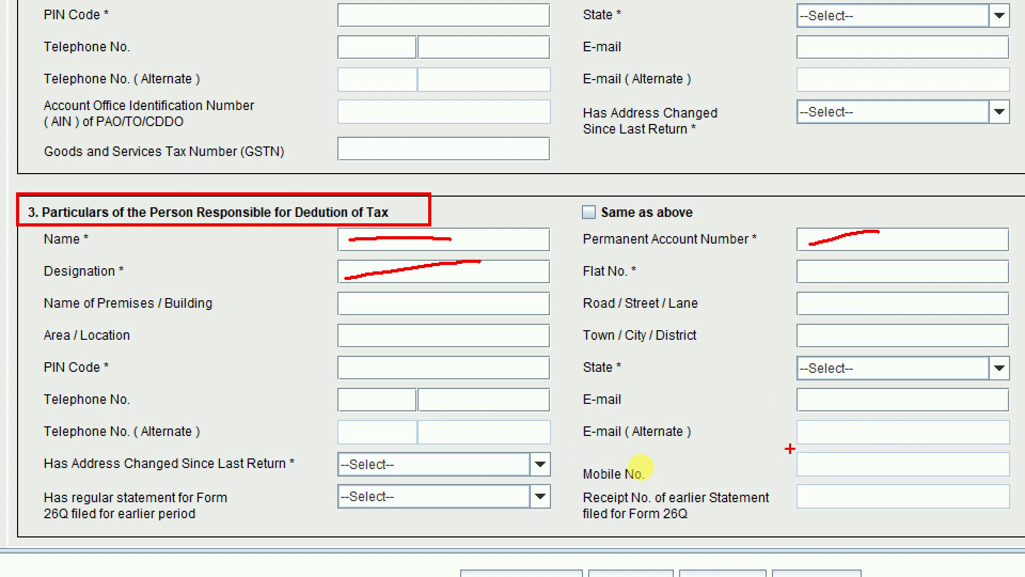
mouse_move(790, 448)
mouse_down()
mouse_move(876, 481)
mouse_move(1022, 476)
mouse_up()
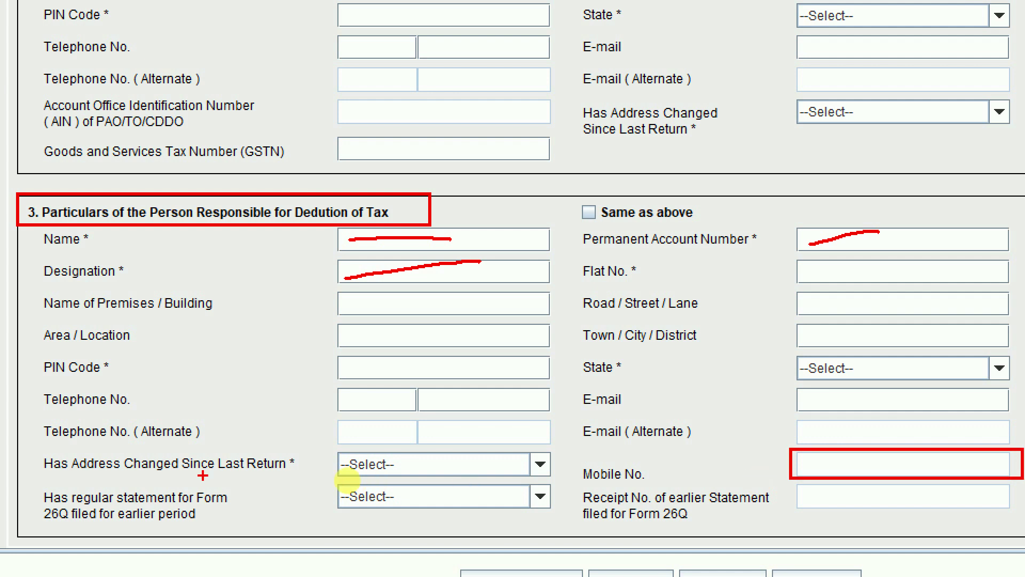
mouse_move(31, 446)
mouse_down()
mouse_move(165, 474)
mouse_move(172, 490)
mouse_move(313, 482)
mouse_up()
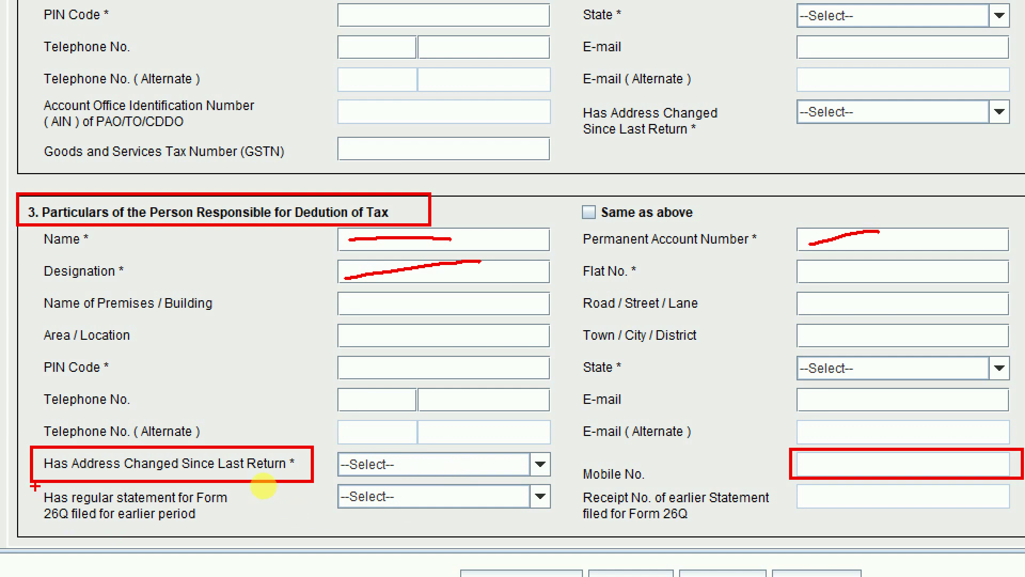
mouse_move(36, 486)
mouse_down()
mouse_move(114, 535)
mouse_move(277, 535)
mouse_up()
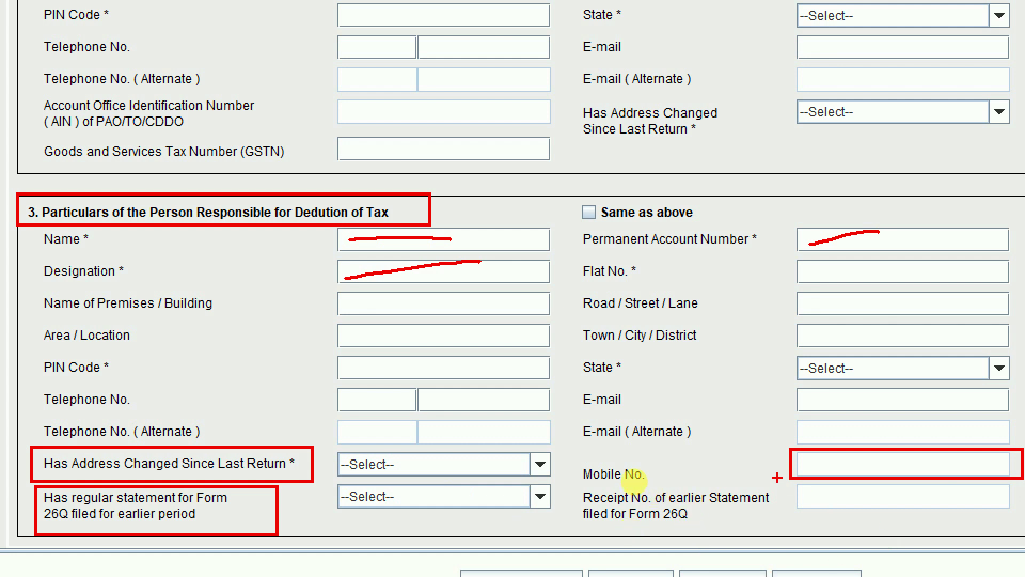
mouse_move(777, 477)
mouse_down()
mouse_move(903, 511)
mouse_move(1019, 520)
mouse_up()
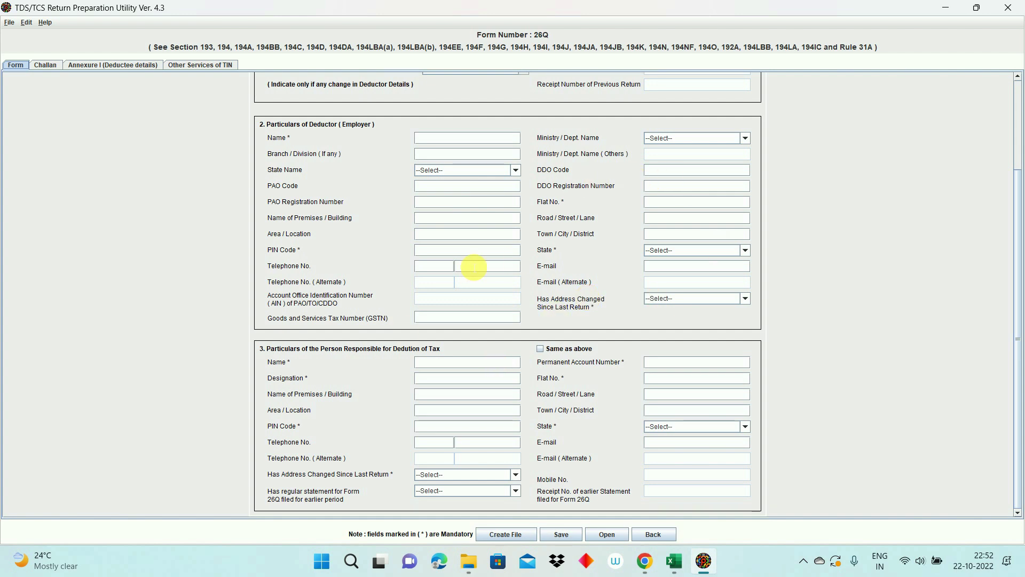
drag(1019, 299, 1020, 162)
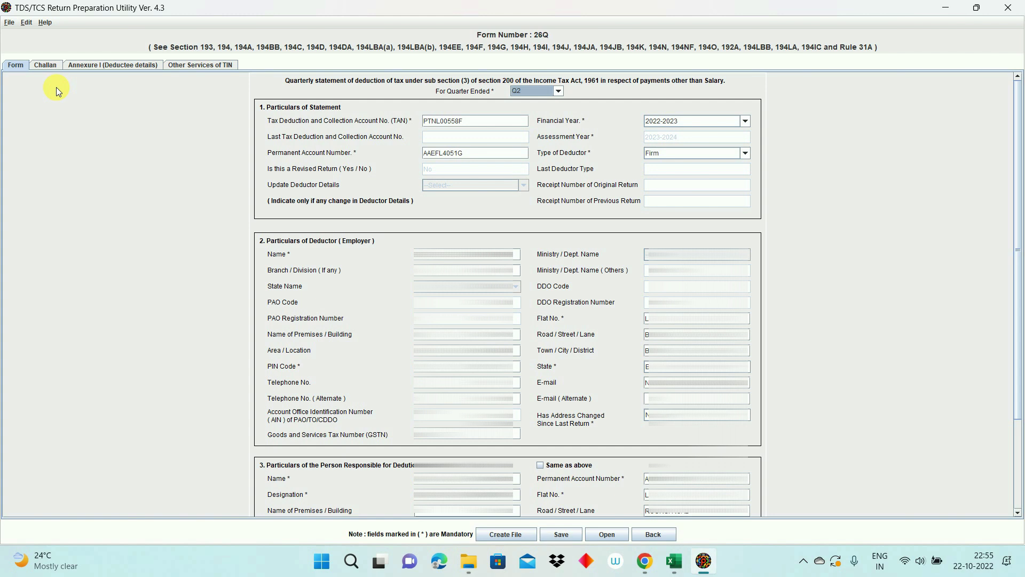
click(45, 65)
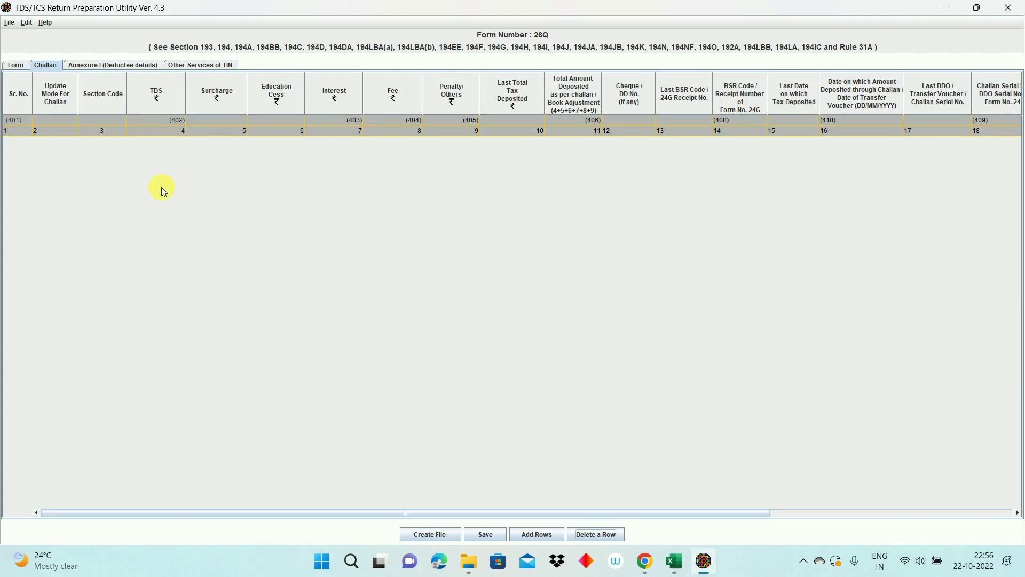
Step: Add 1 row to the Challan table and select the new row's TDS cell
click(344, 130)
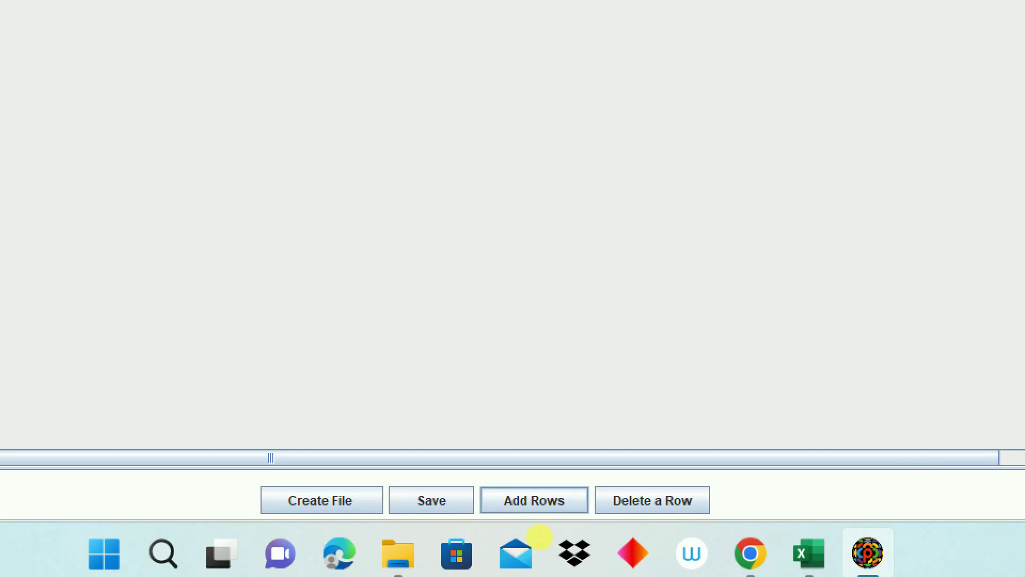
click(540, 507)
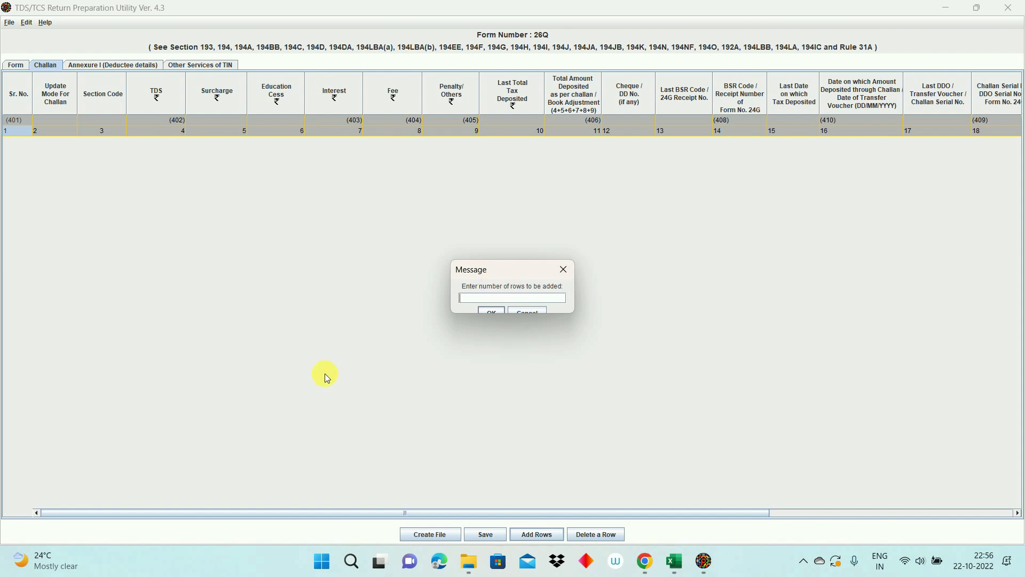
text(1)
click(492, 311)
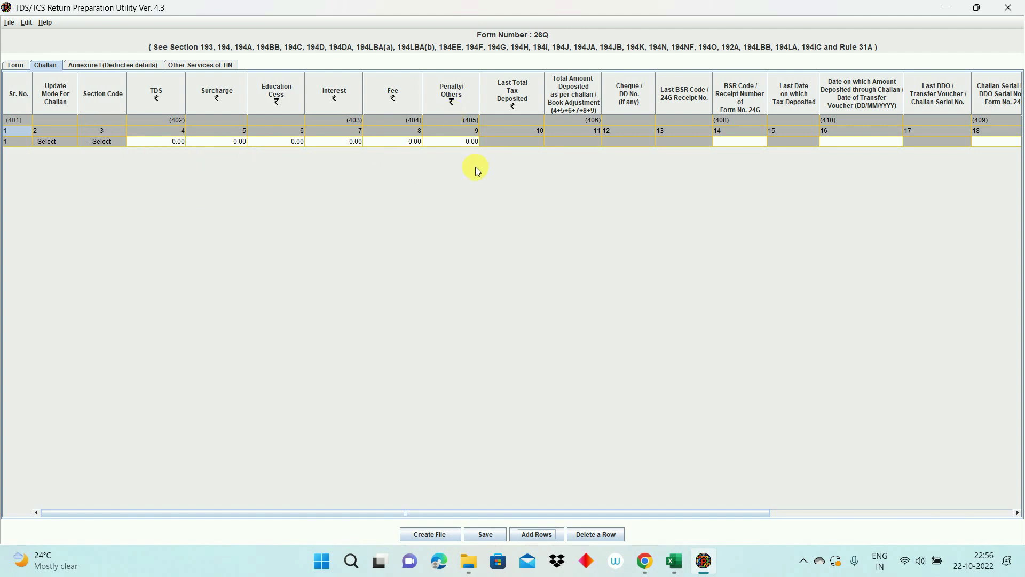
click(171, 143)
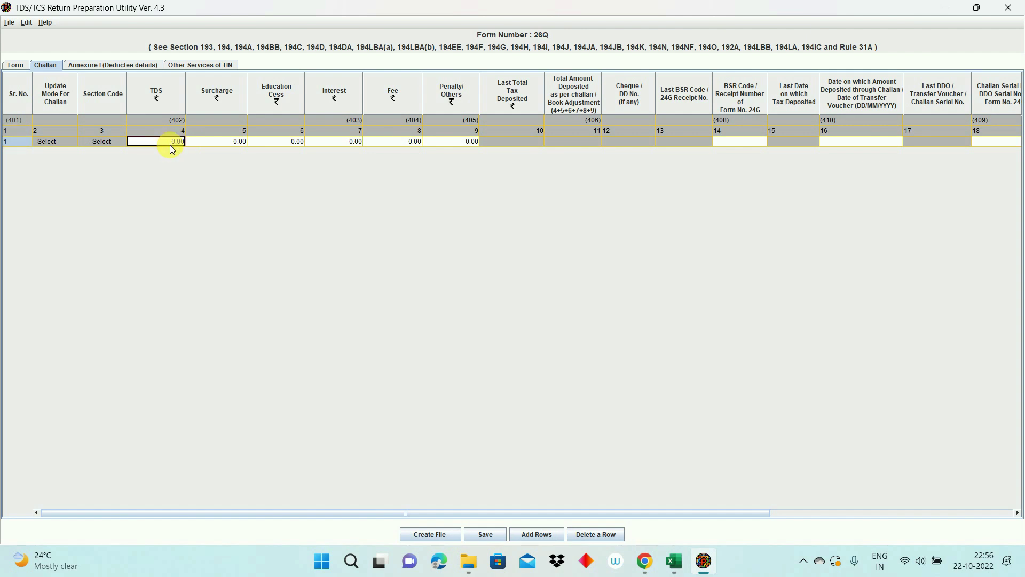
key(alt+Tab)
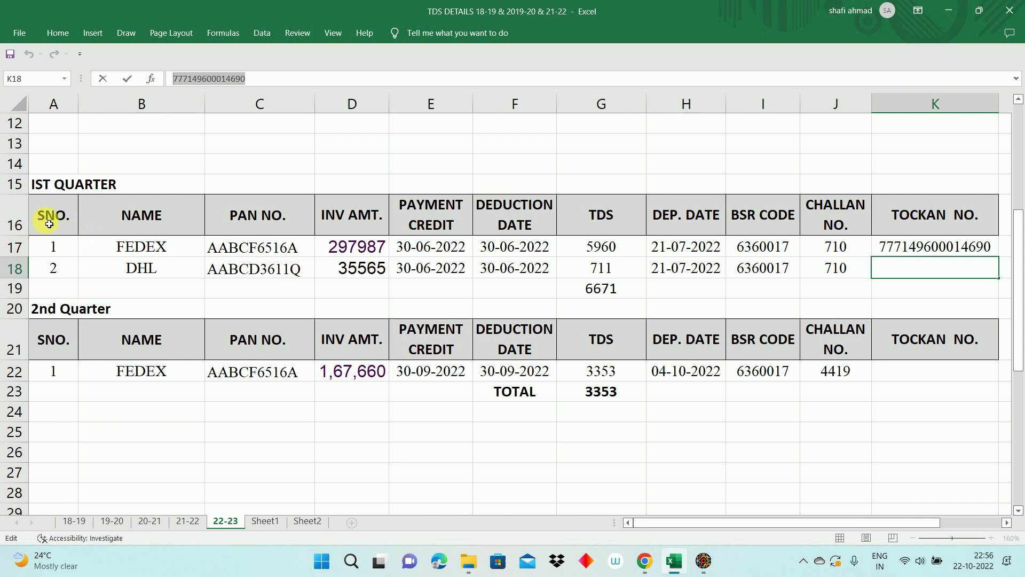
Step: Review the quarter rows in Excel and confirm the 2nd Quarter TDS of 3353
drag(15, 184, 14, 268)
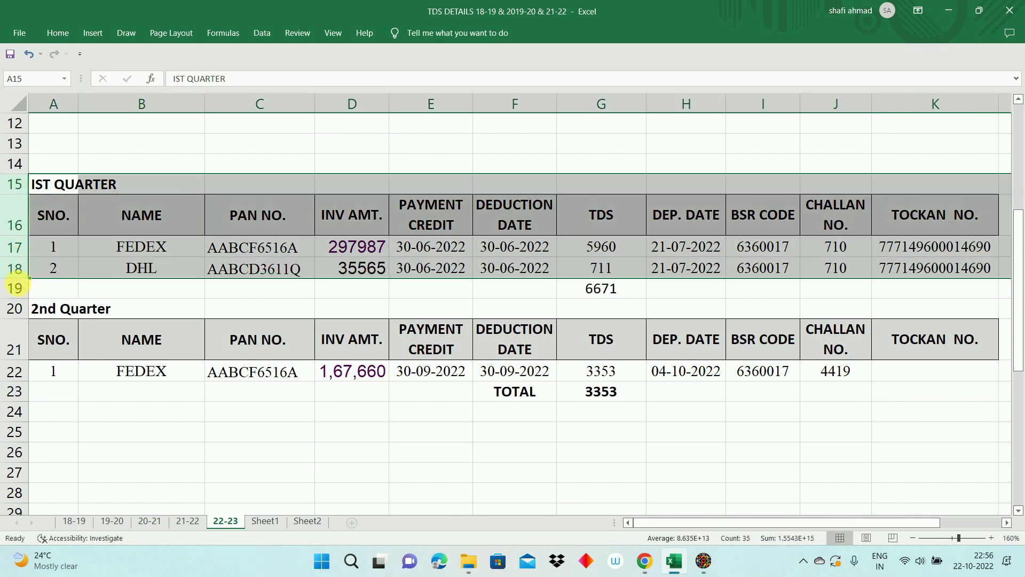
drag(15, 308, 14, 378)
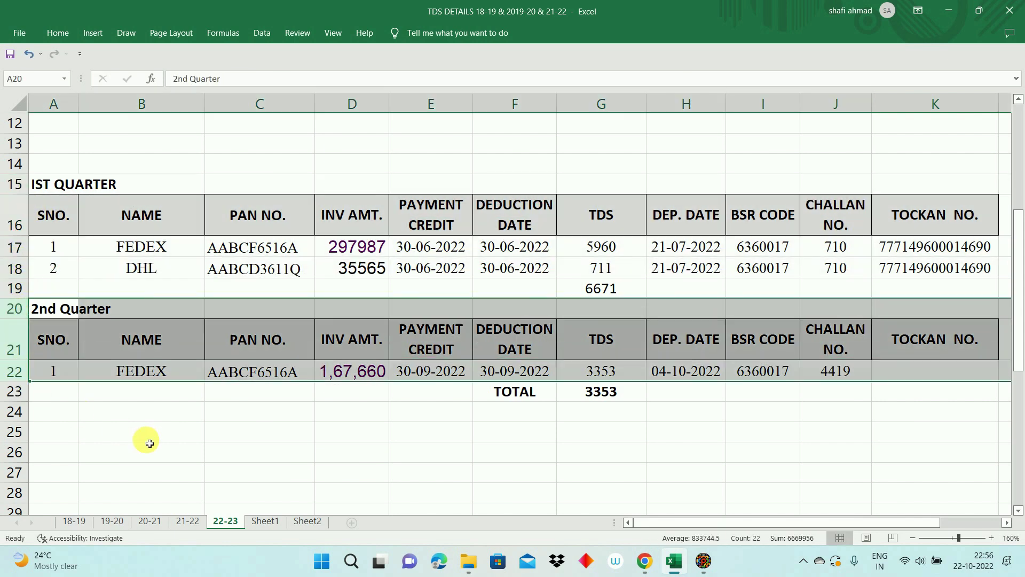
click(151, 439)
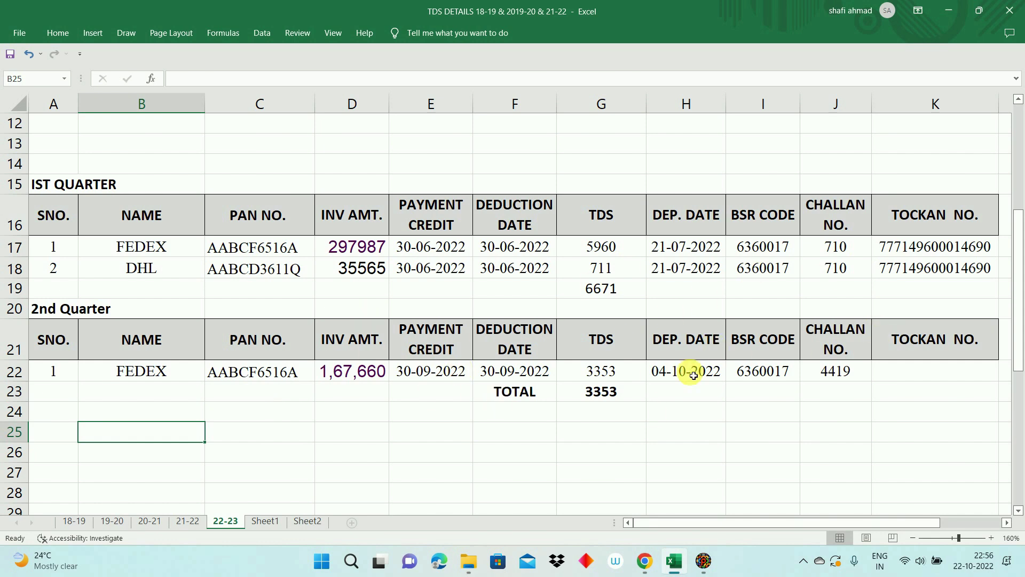
click(606, 394)
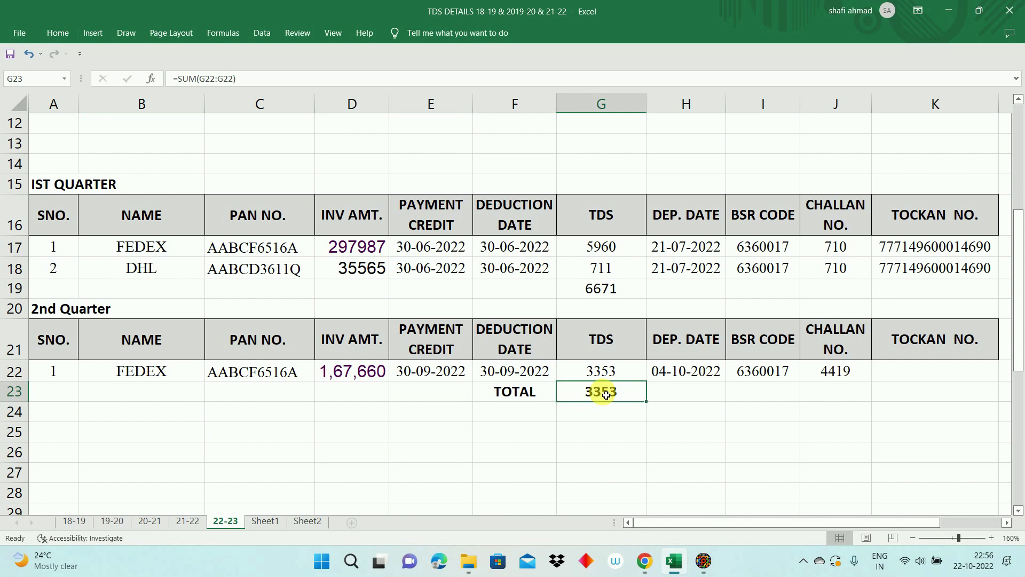
click(604, 373)
key(alt+Tab)
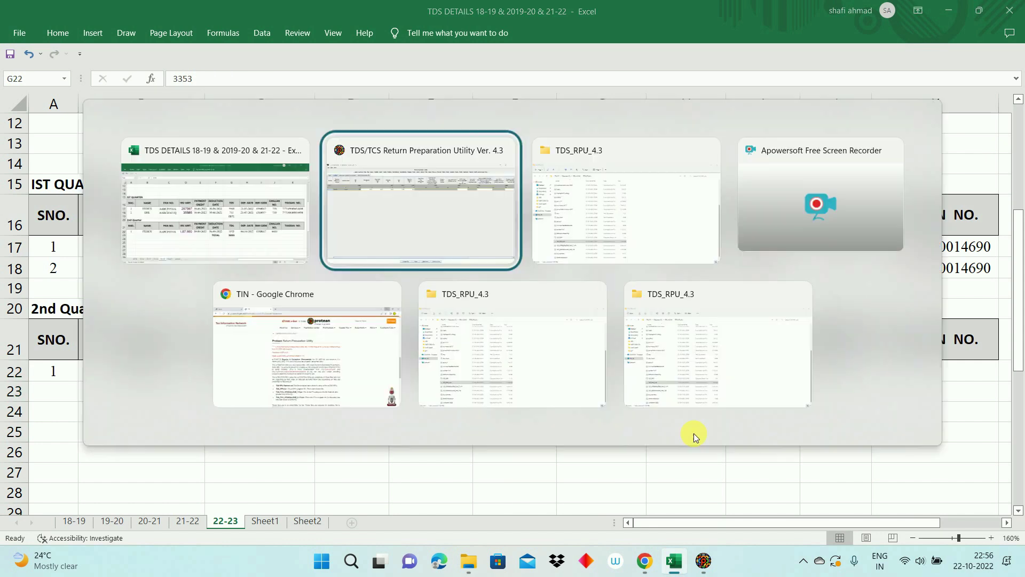
Step: Enter TDS 3353 and paste BSR code 6360017 copied from Excel into the challan row
text(3353)
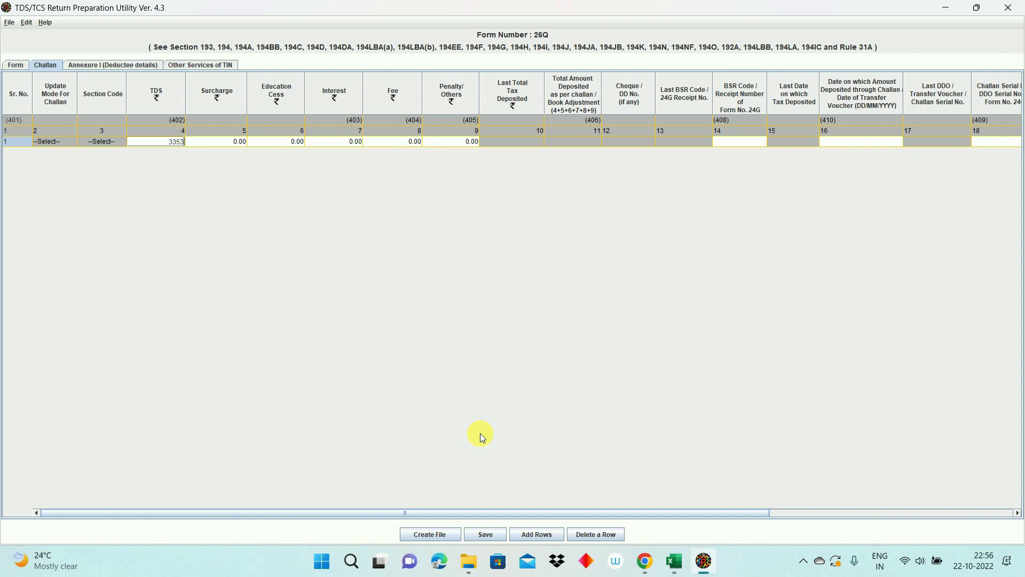
key(Tab)
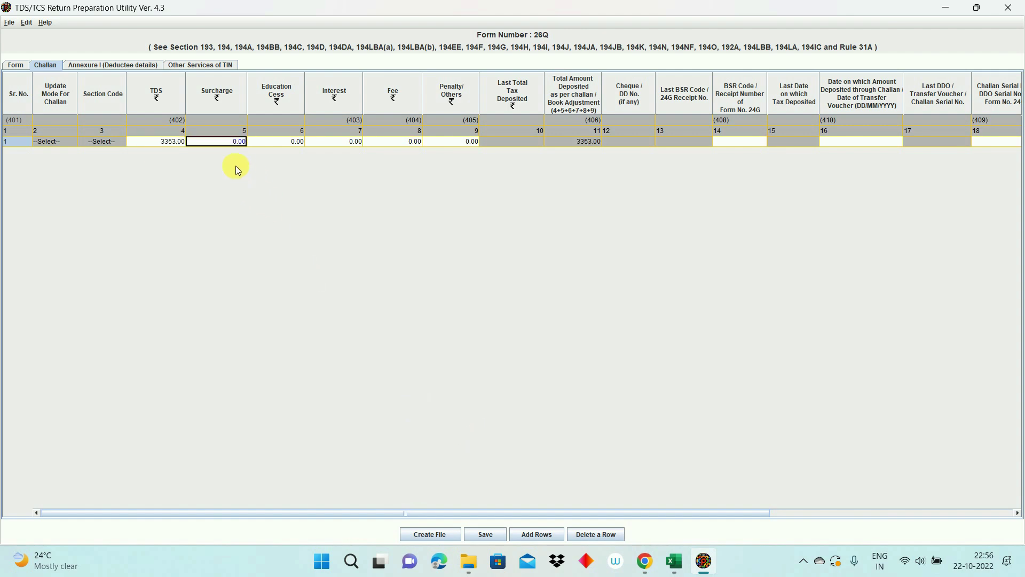
key(Tab)
key(Tab)
key(Tab)
key(Tab)
key(Tab)
key(Tab)
key(Tab)
key(Tab)
key(Tab)
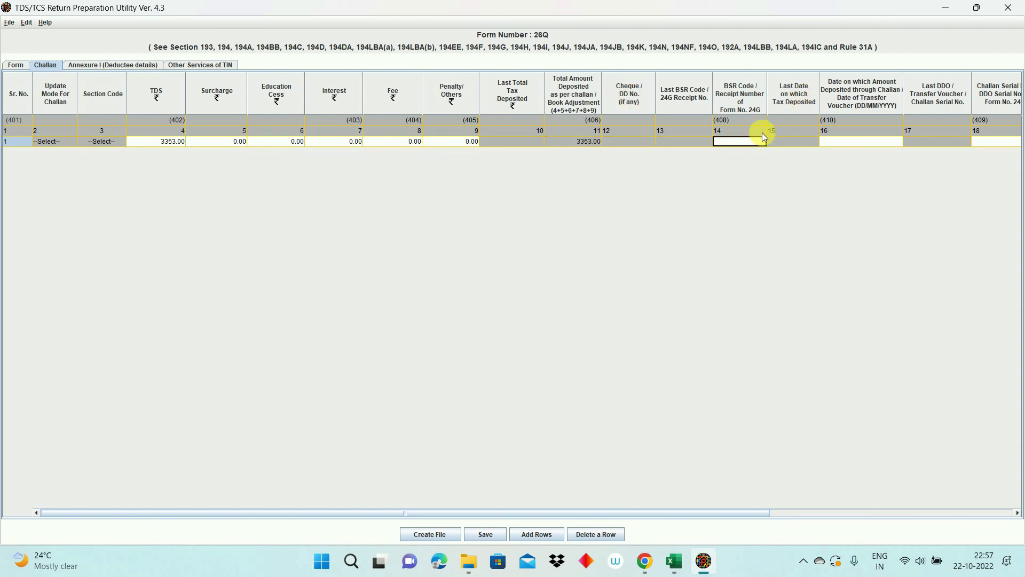
key(alt+Tab)
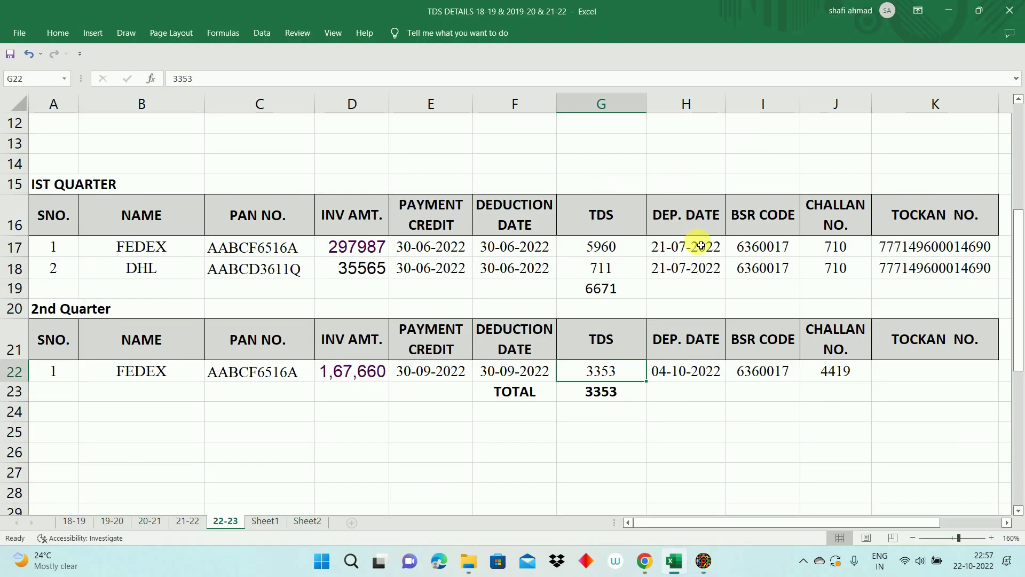
click(761, 371)
key(ctrl+c)
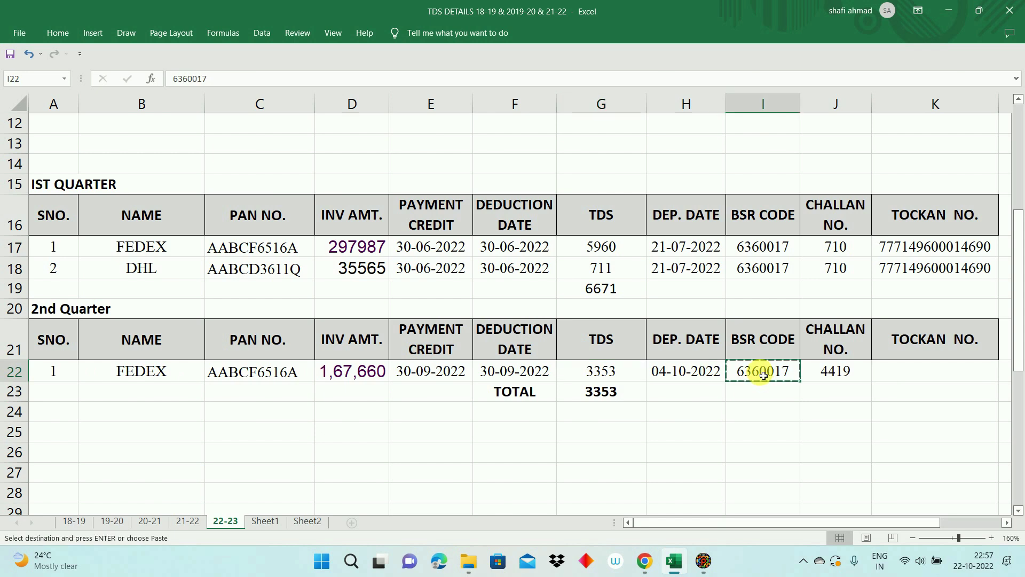
key(alt+Tab)
key(ctrl+v)
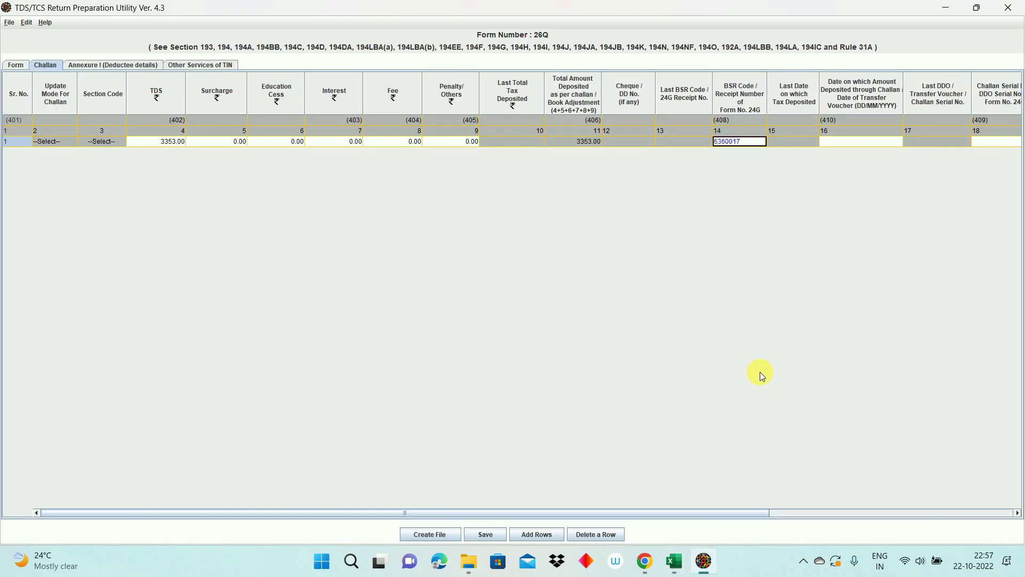
key(Tab)
key(Tab)
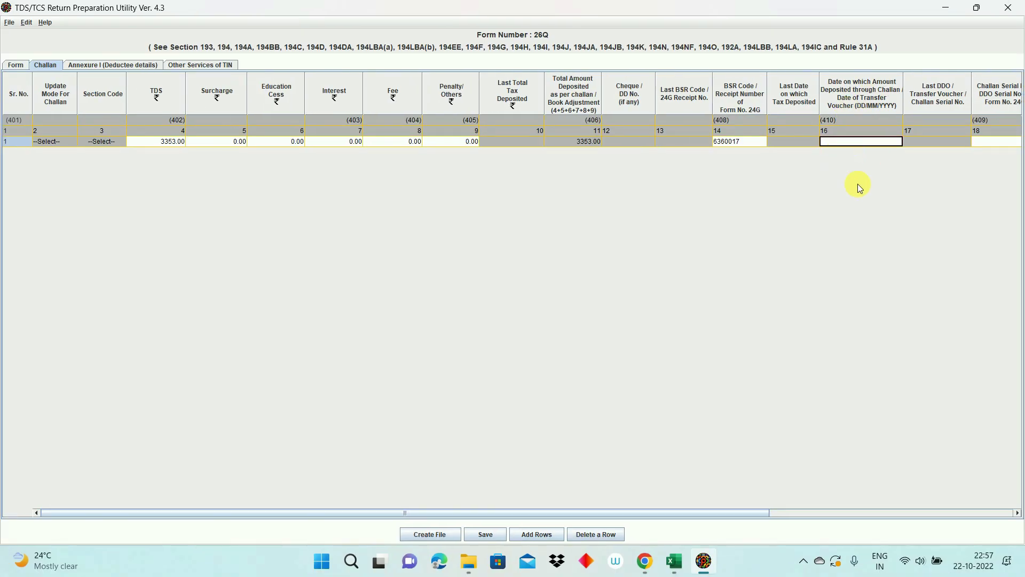
Step: Enter deposit date 04/10/2022 in the challan row after checking it in the workbook
key(alt+Tab)
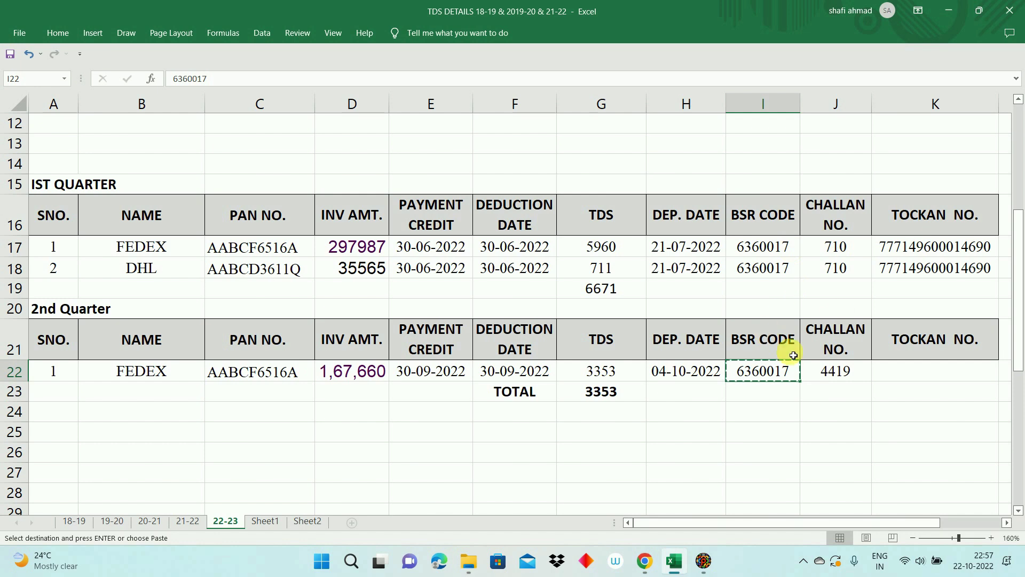
click(687, 370)
key(alt+Tab)
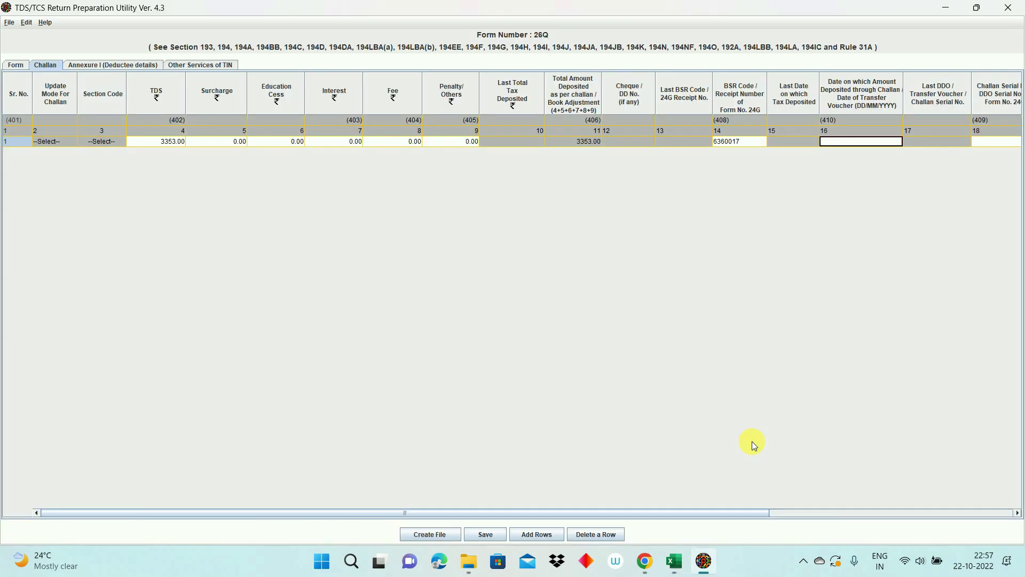
text(4)
key(Tab)
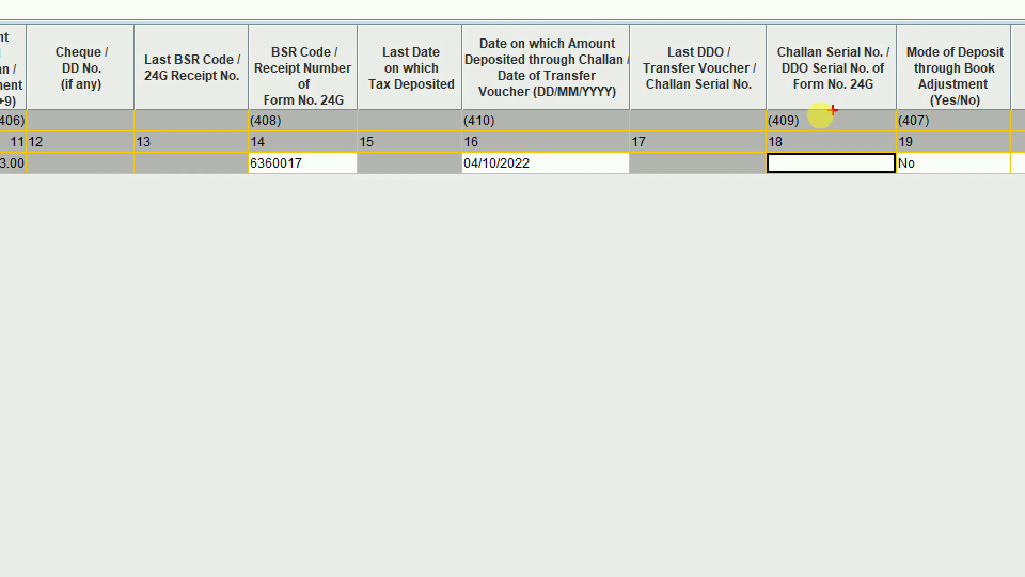
key(alt+Tab)
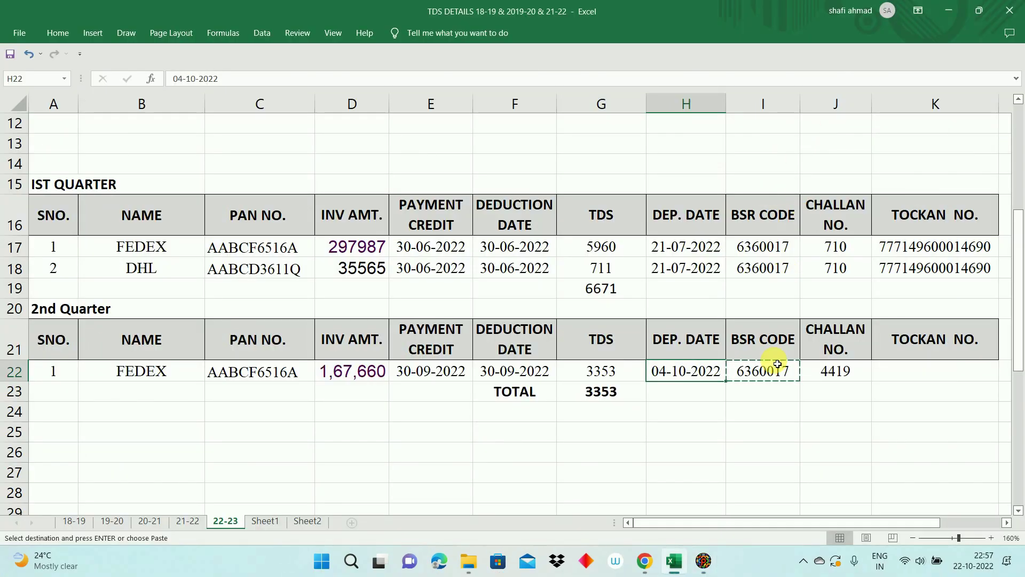
click(827, 371)
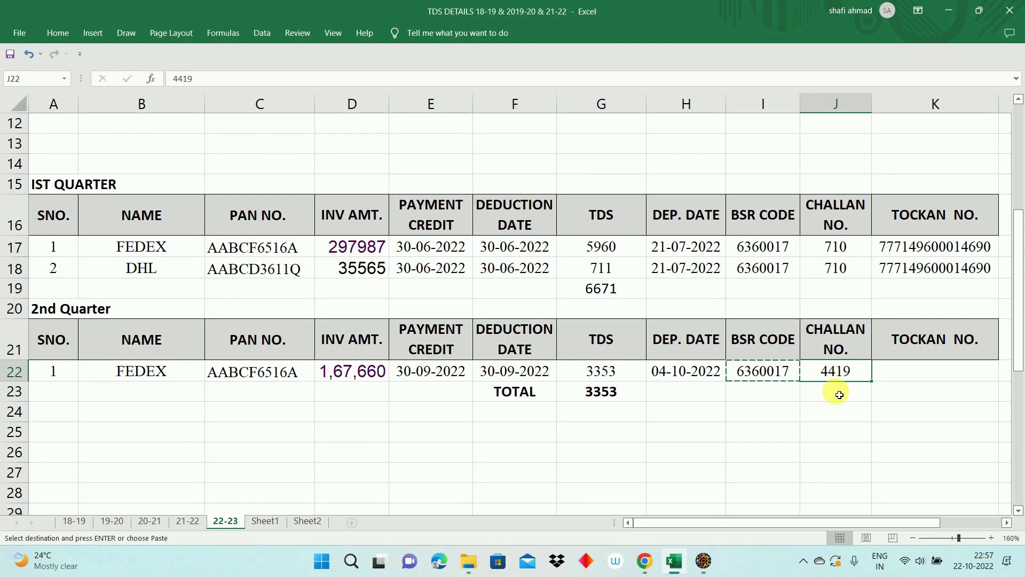
key(alt+Tab)
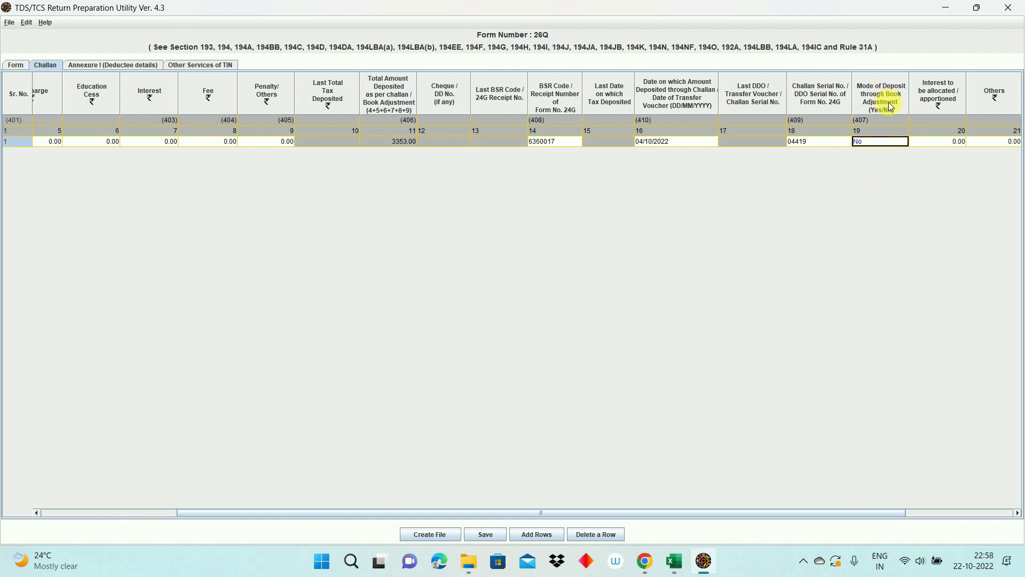
key(Tab)
key(Tab)
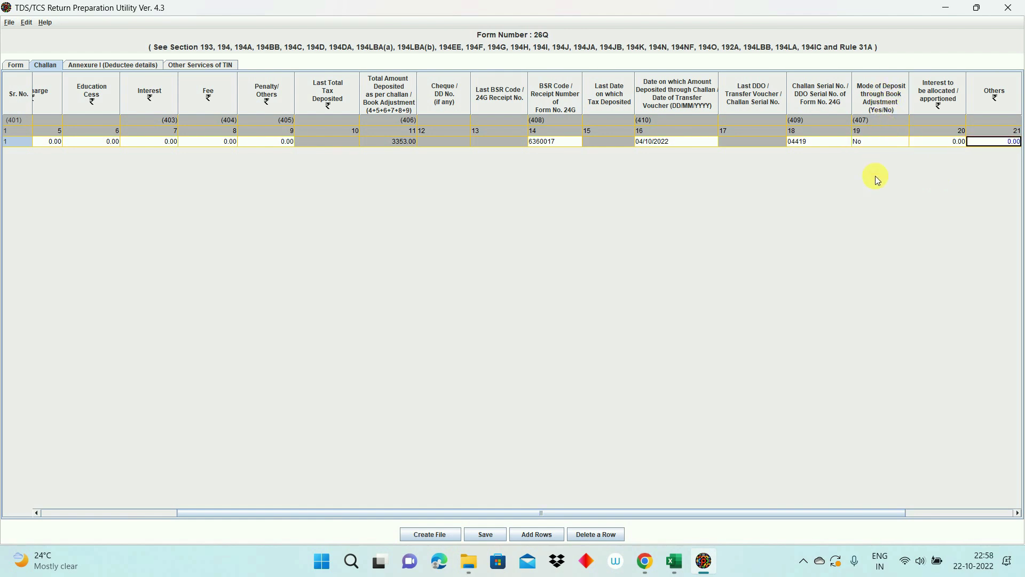
key(Tab)
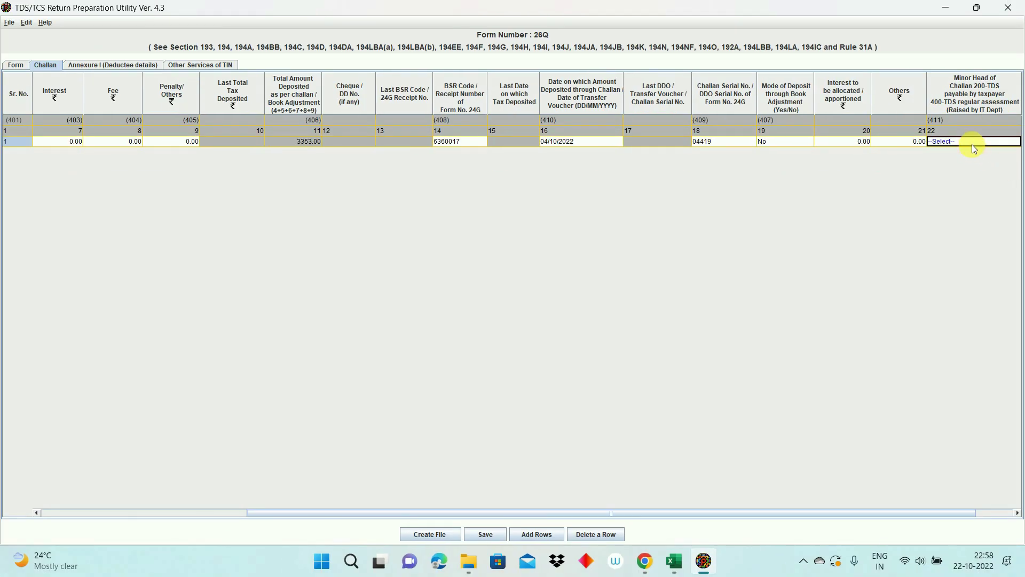
click(921, 177)
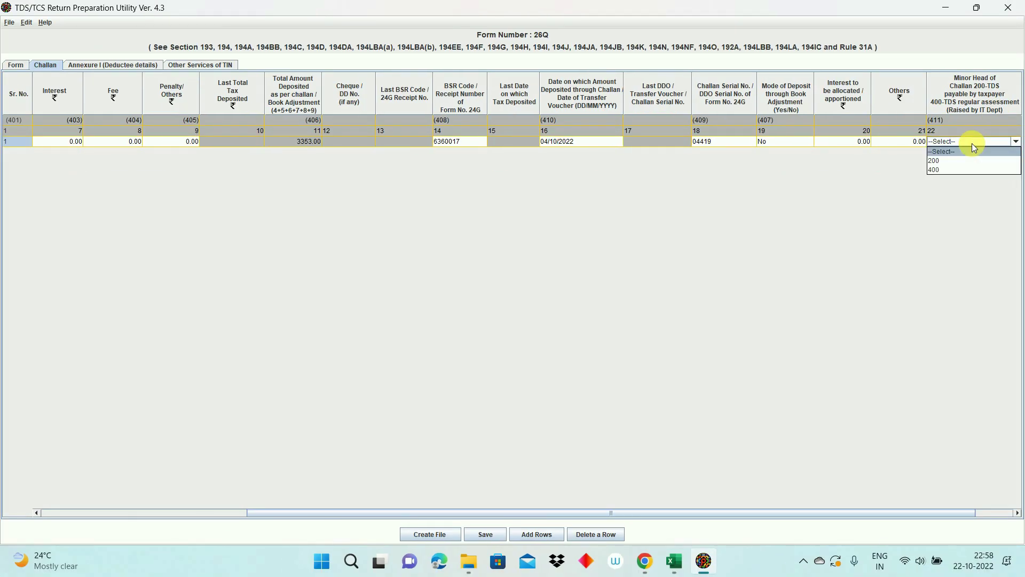
click(956, 162)
key(Tab)
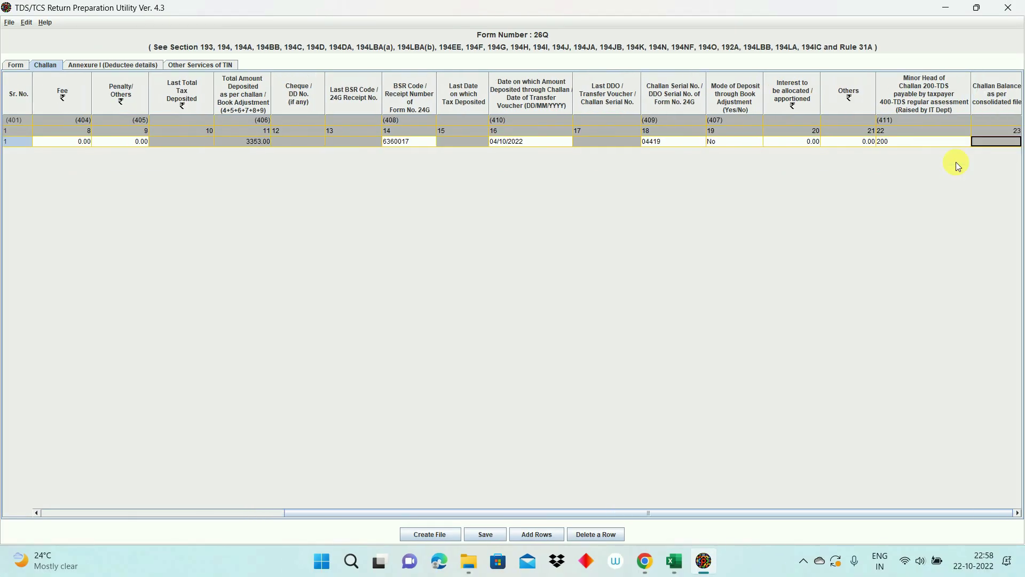
key(Tab)
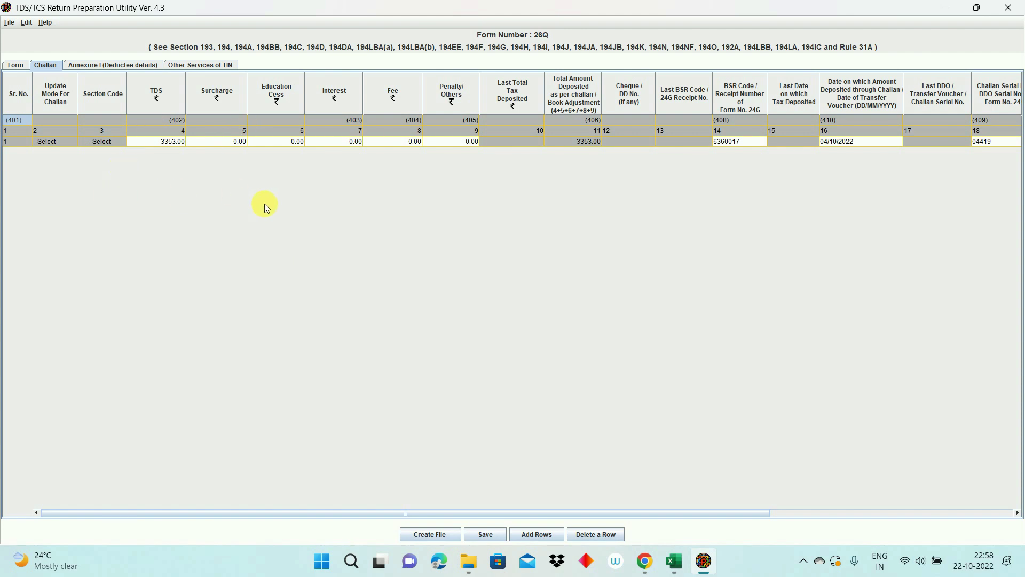
click(118, 68)
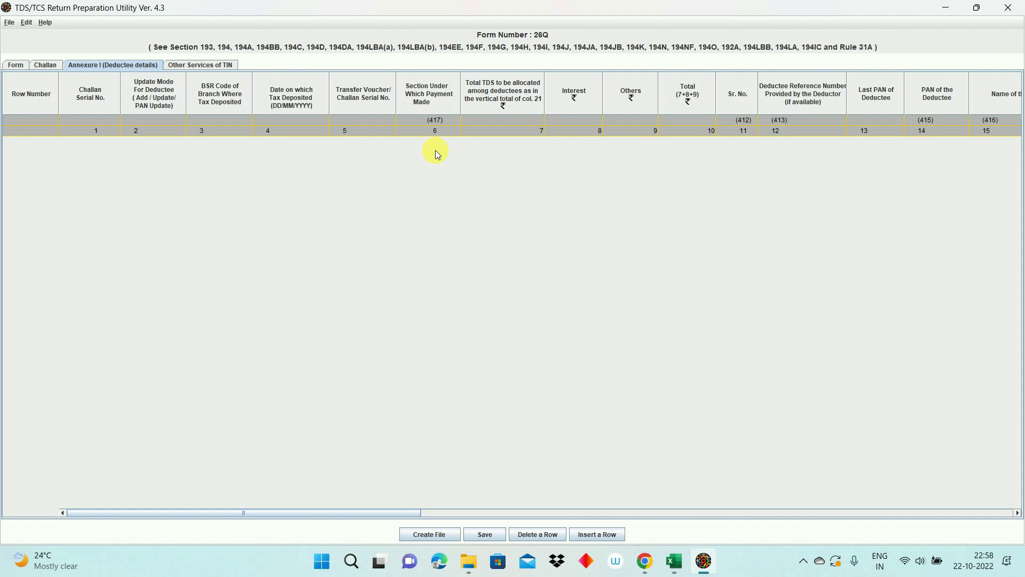
key(alt+Tab)
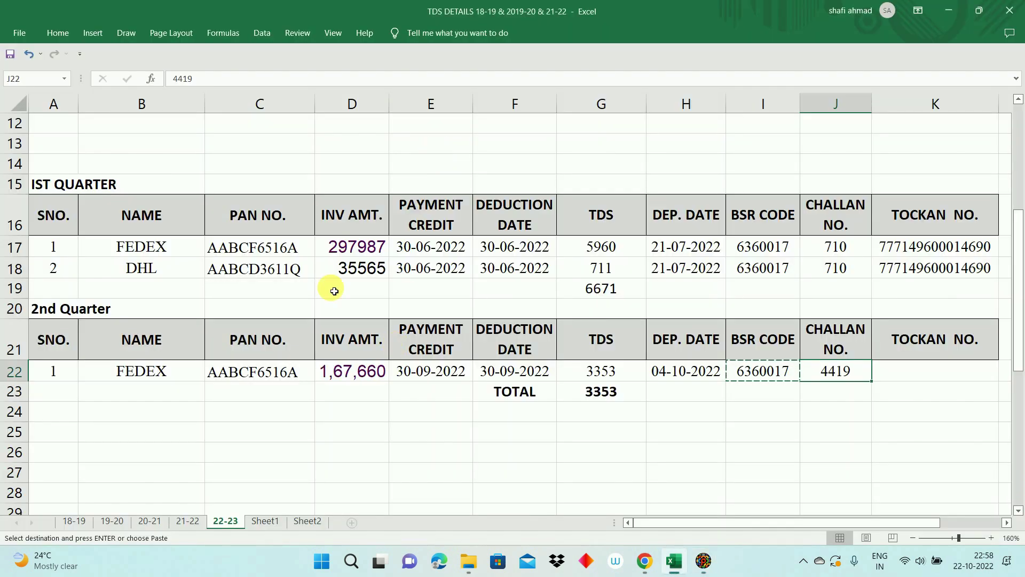
click(611, 395)
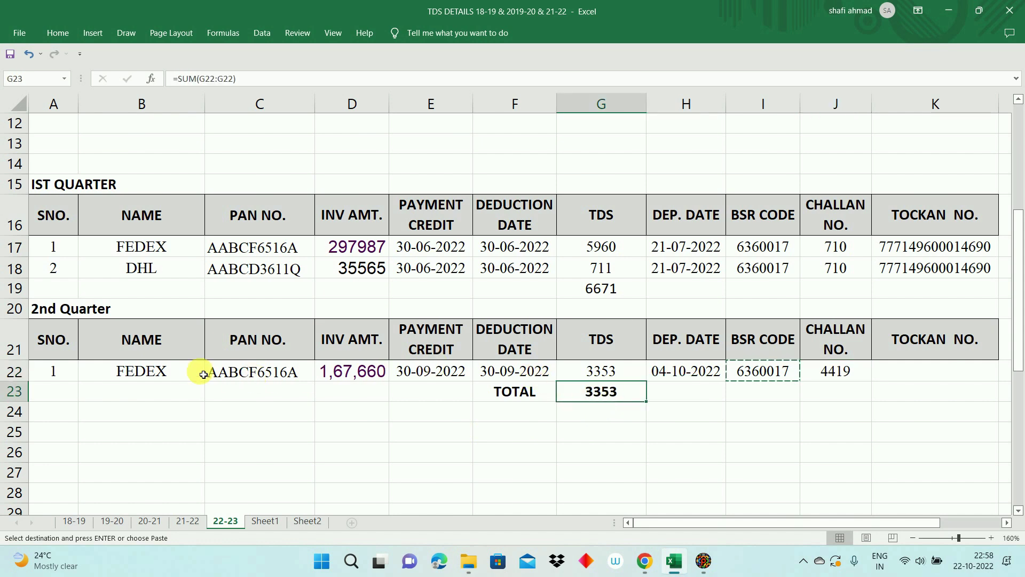
click(180, 376)
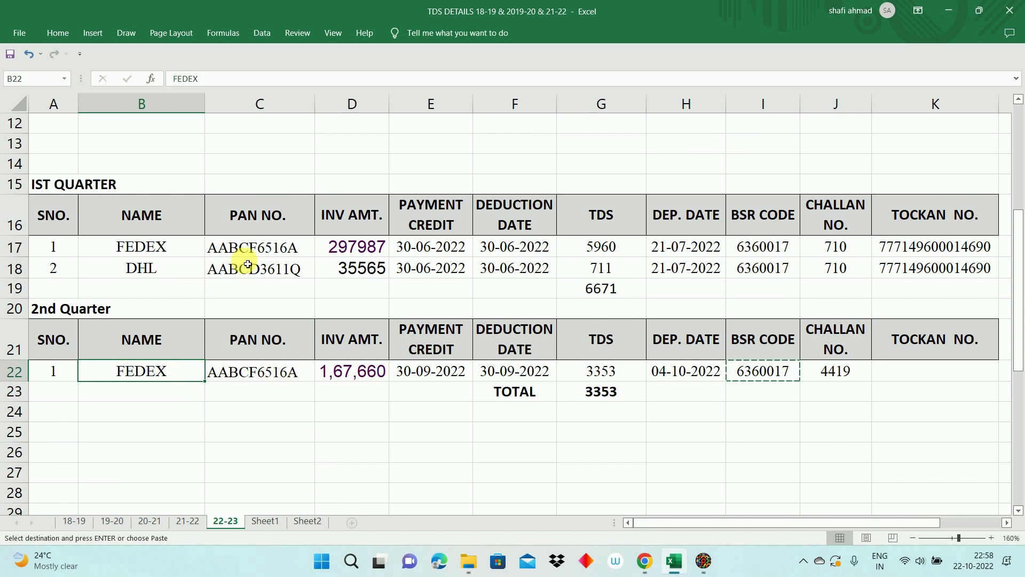
drag(15, 185, 16, 268)
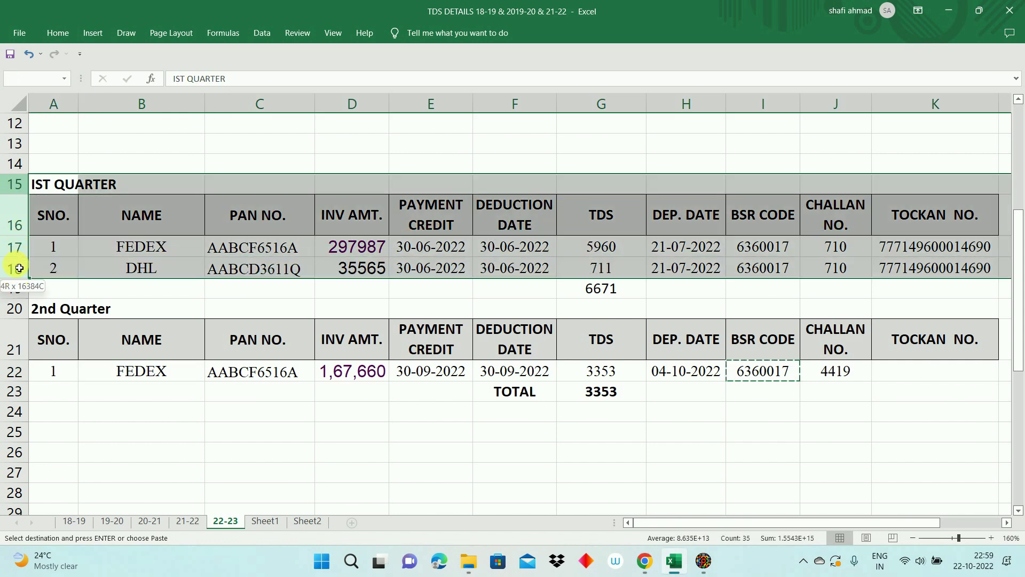
click(562, 294)
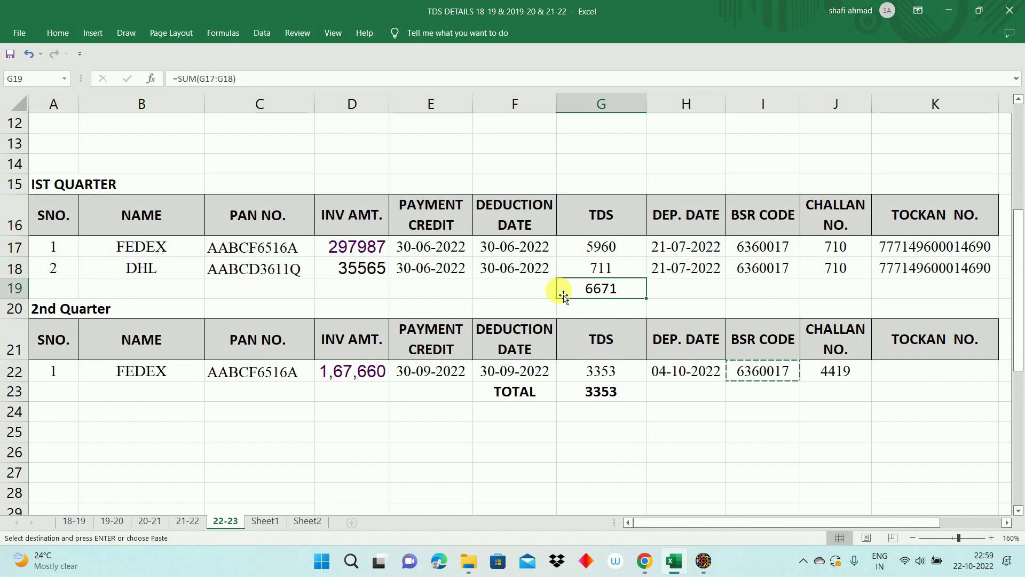
click(441, 247)
click(439, 272)
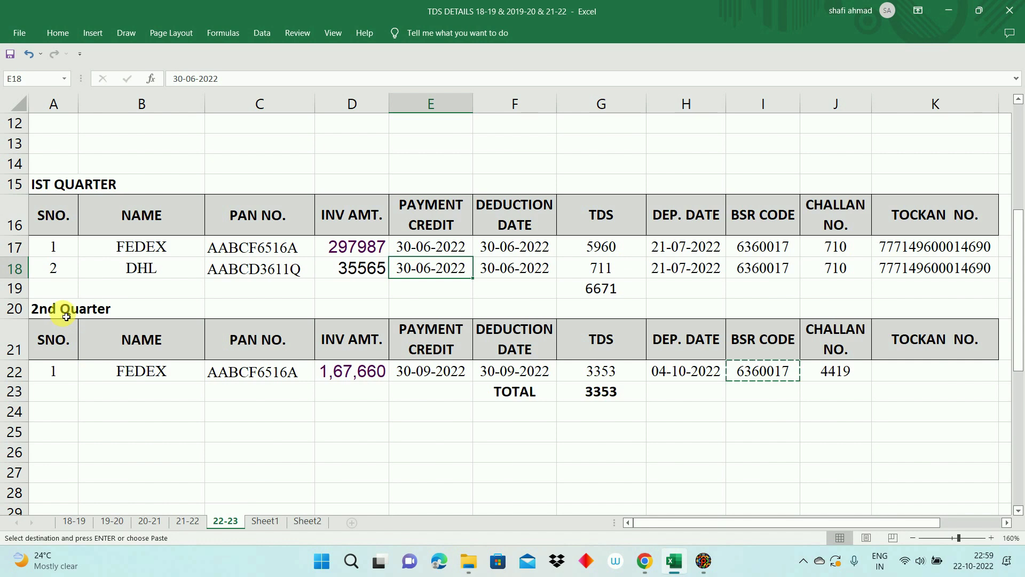
click(66, 316)
click(596, 409)
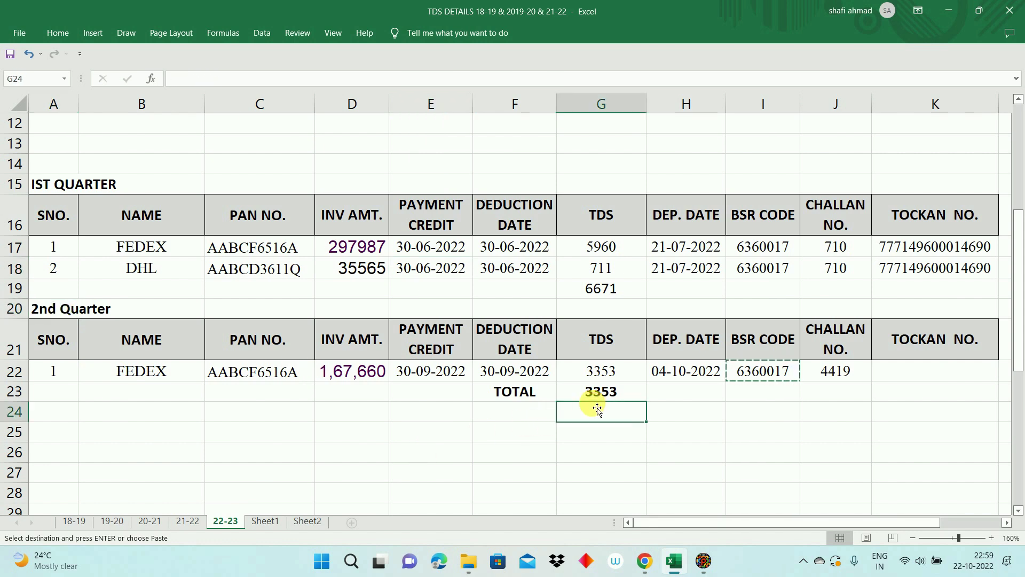
click(598, 390)
click(542, 377)
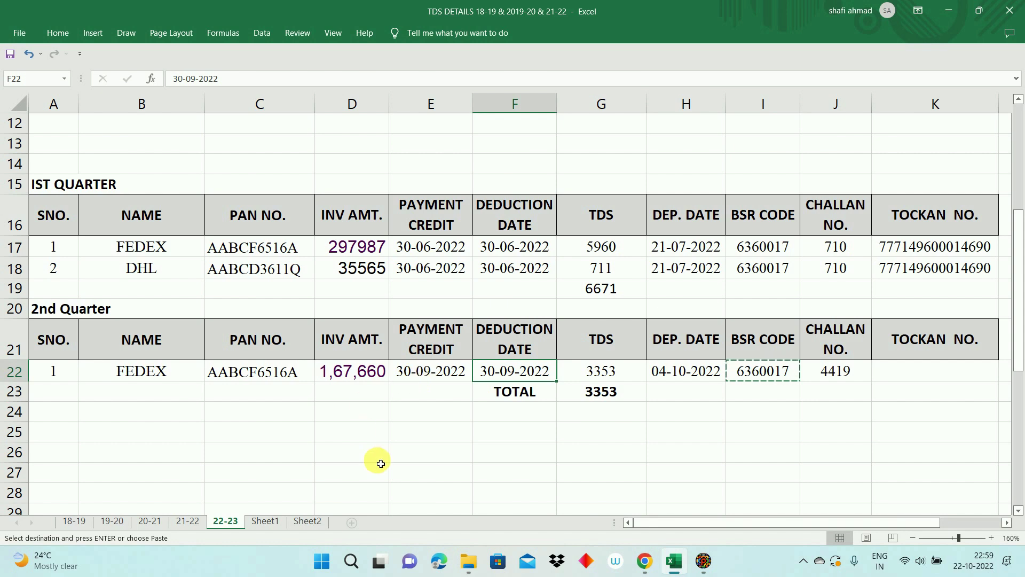
key(alt+Tab)
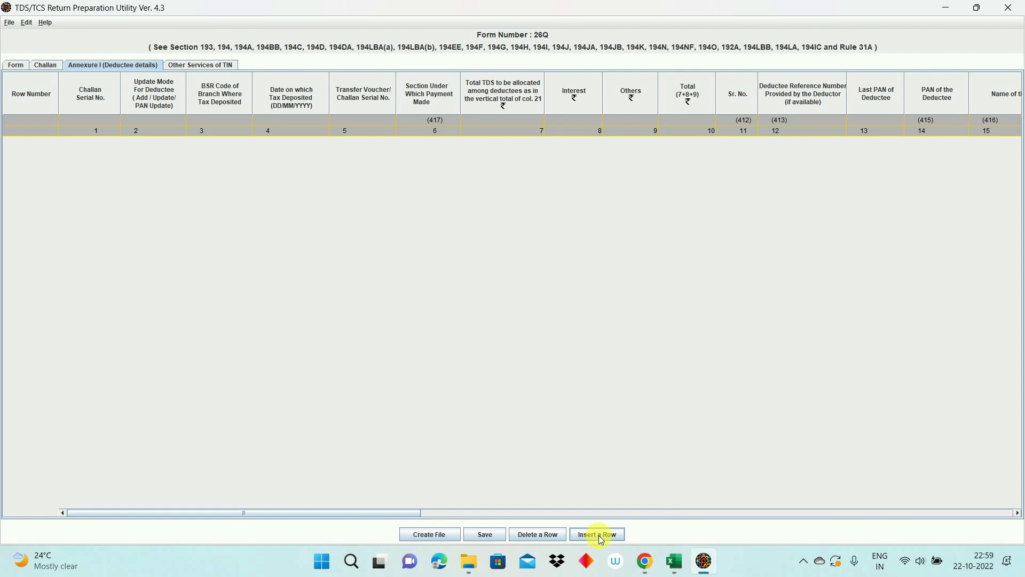
Step: Insert 1 deductee record for challan 1 in Annexure I
click(600, 536)
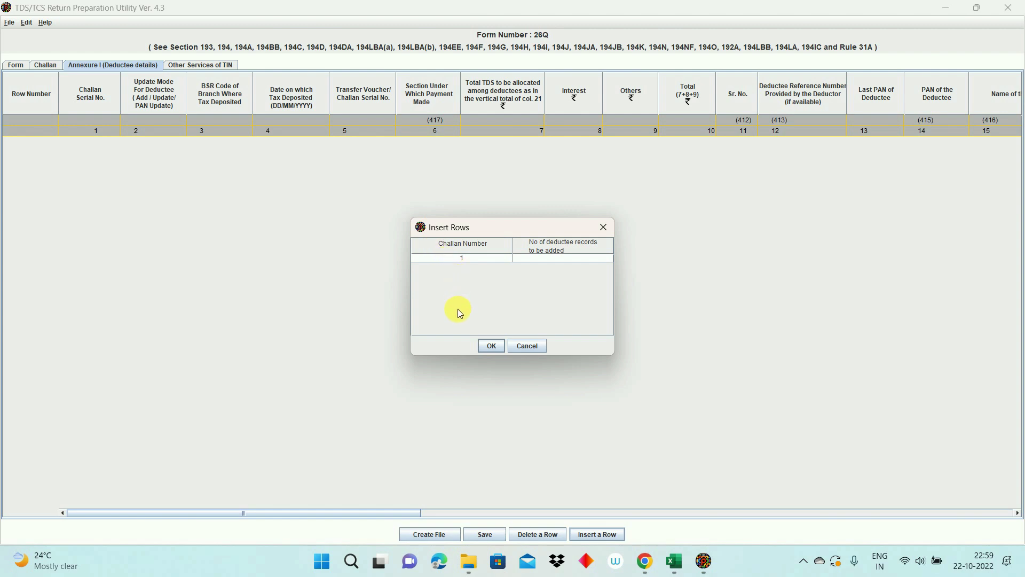
click(570, 258)
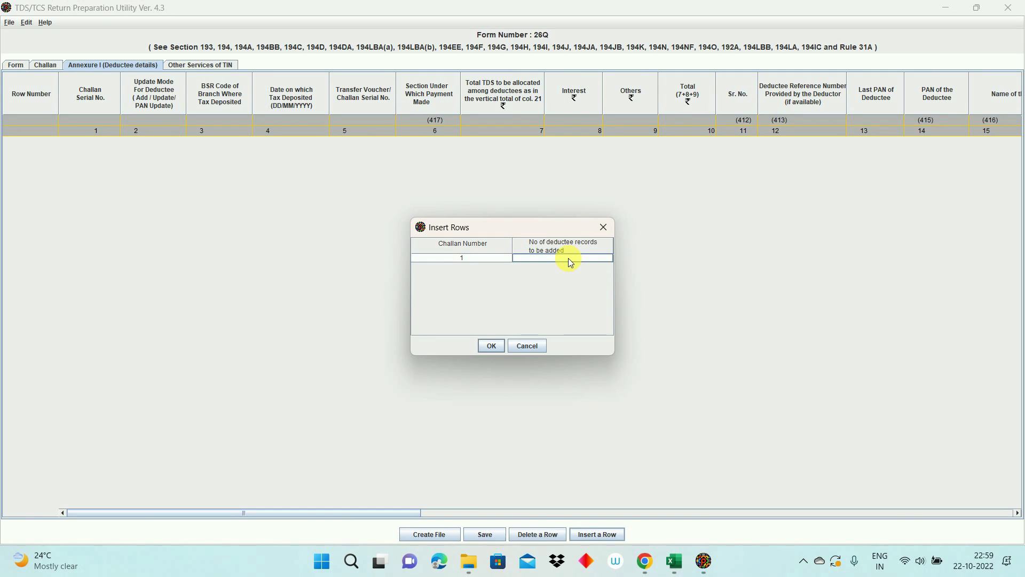
text(1)
click(490, 350)
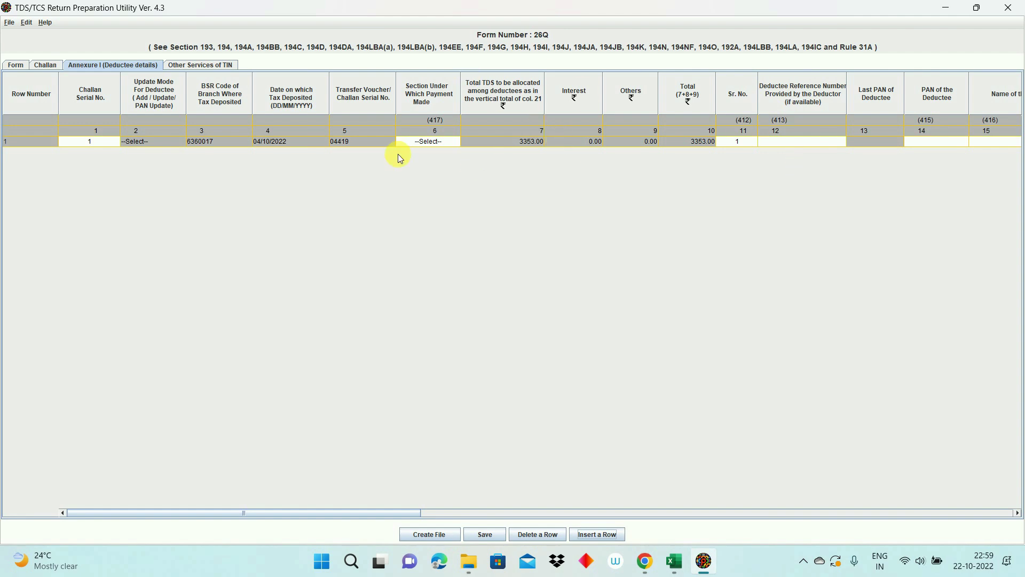
click(299, 147)
click(339, 144)
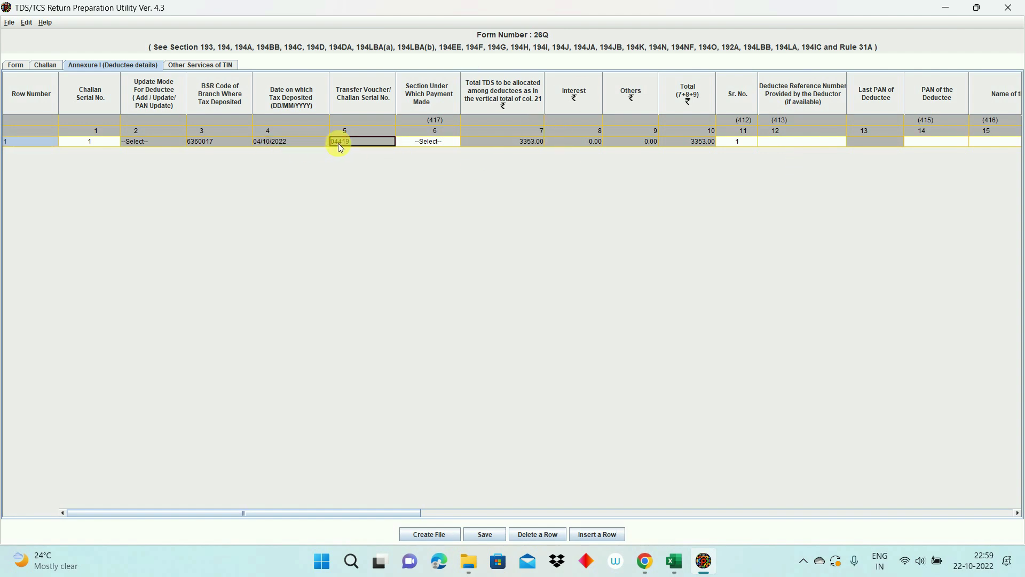
click(224, 147)
click(769, 147)
click(741, 148)
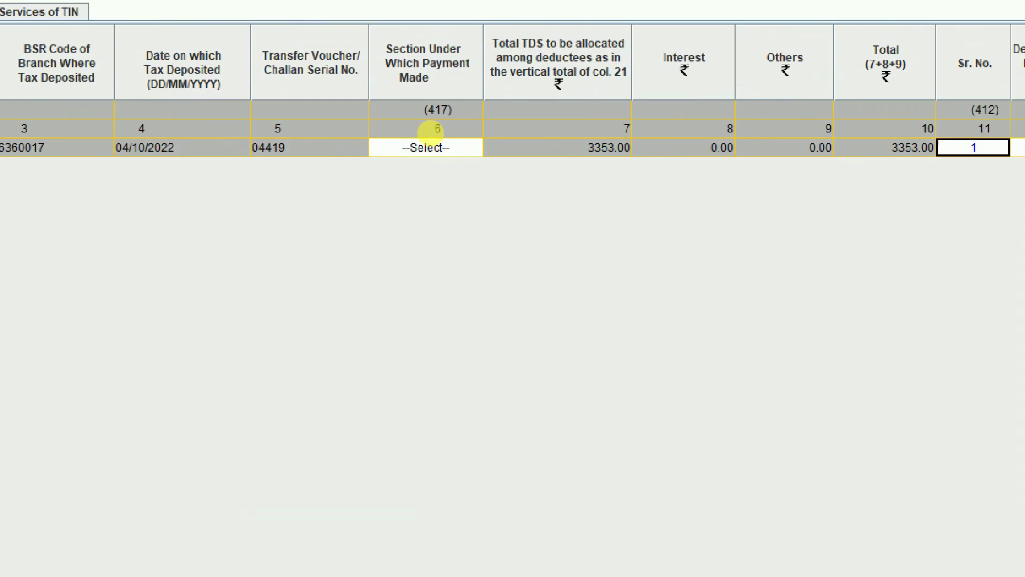
mouse_move(358, 24)
mouse_down()
mouse_move(492, 120)
mouse_move(494, 180)
mouse_up()
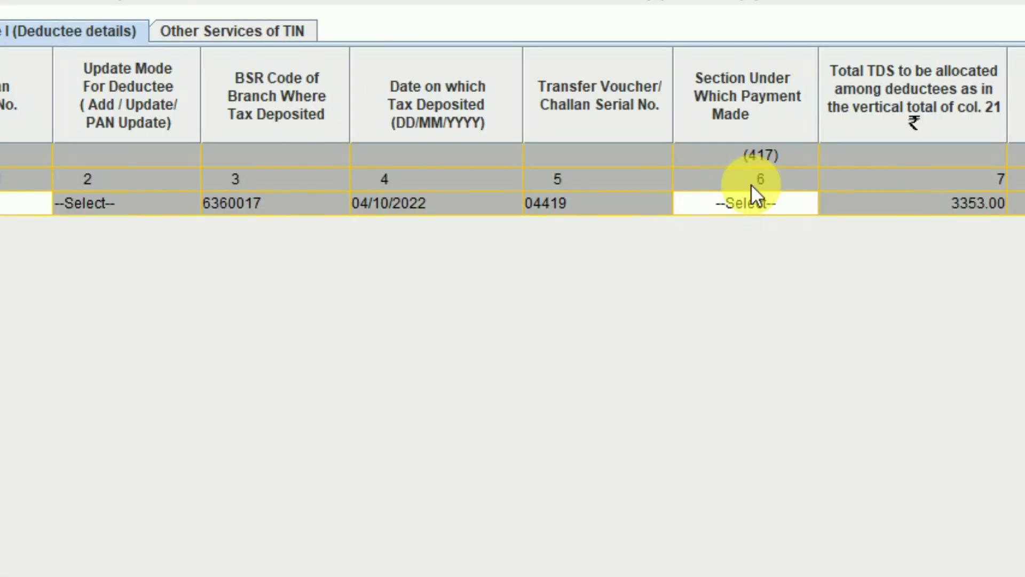
Step: Pick section 94C for contractor payments, then move to the PAN of the Deductee column
click(430, 140)
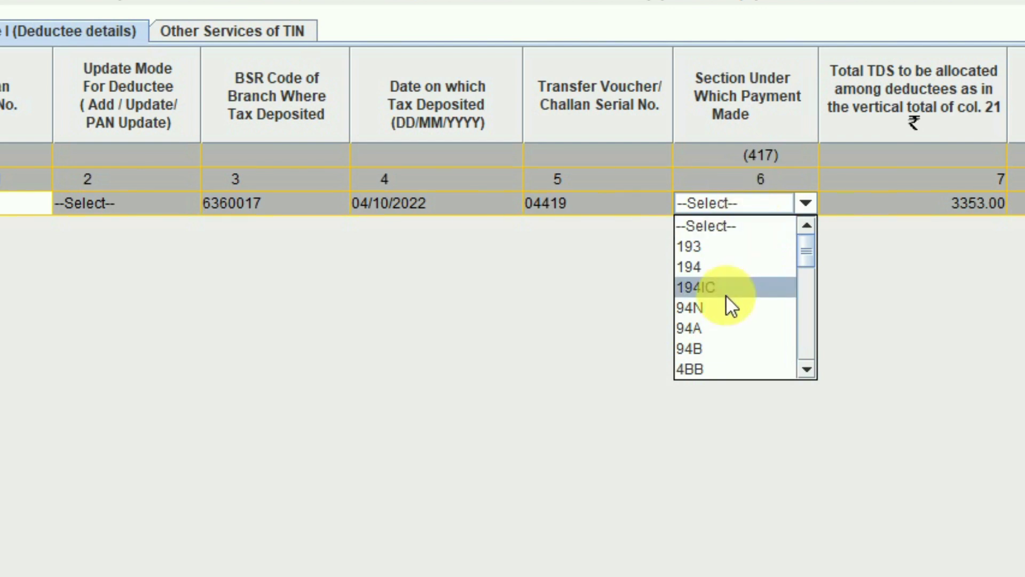
key(Down)
key(Down)
key(Down)
key(Down)
key(Down)
key(Down)
key(Up)
key(Up)
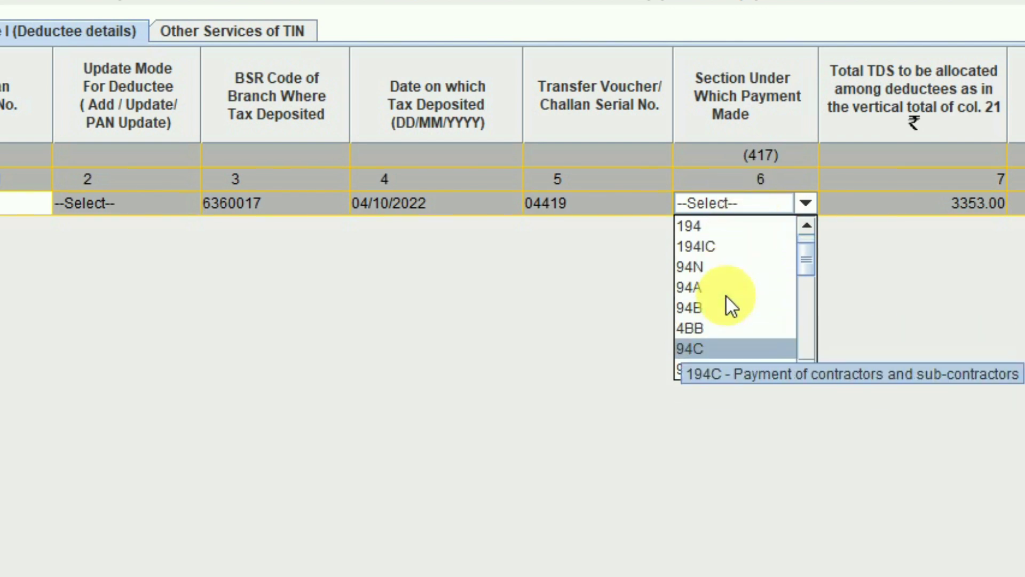
click(713, 347)
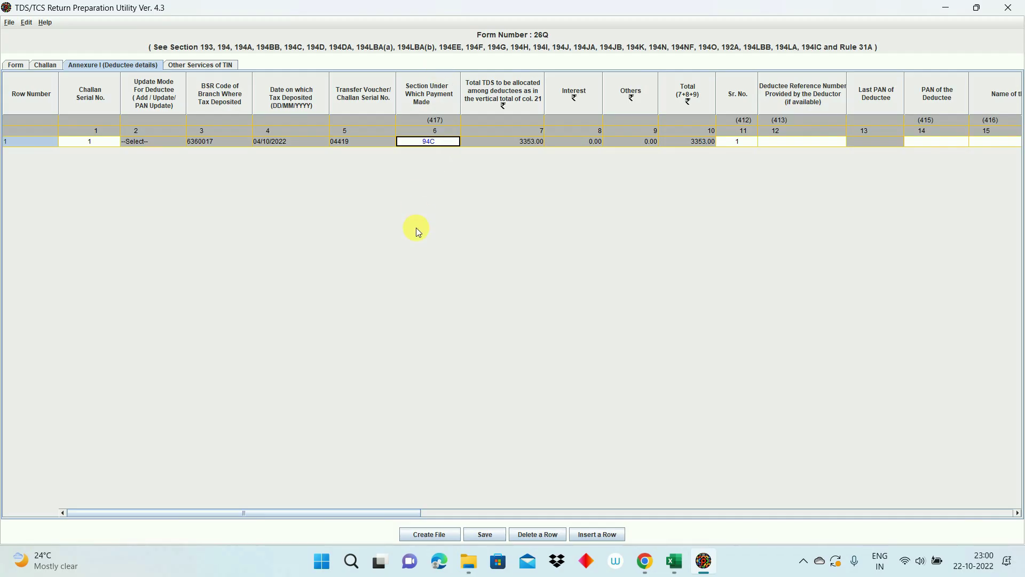
key(Tab)
key(Tab)
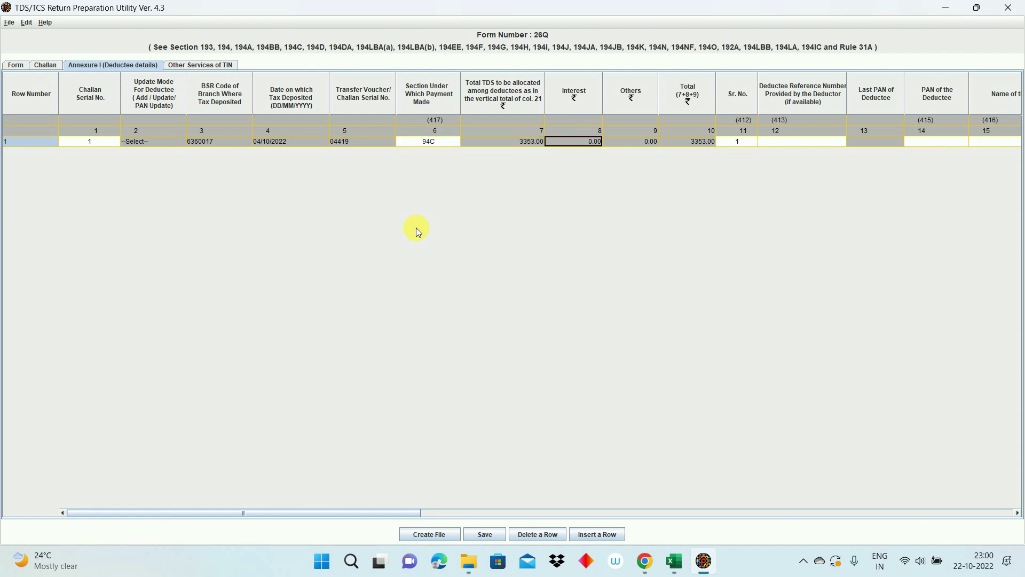
key(Tab)
key(Tab)
key(Tab)
key(Tab)
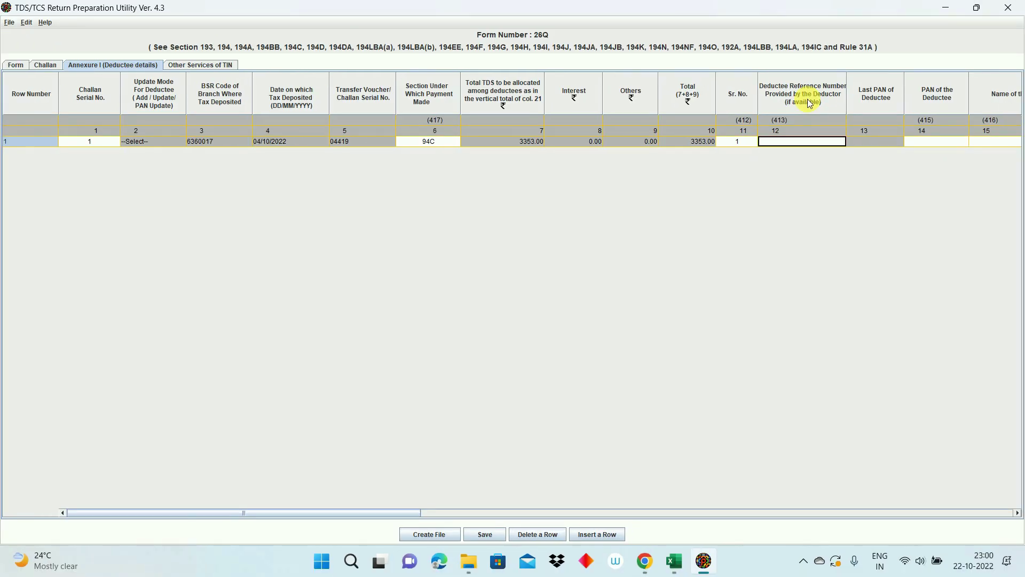
key(Tab)
key(Tab)
key(Tab)
key(Tab)
key(Tab)
key(Tab)
key(shift+Tab)
key(shift+Tab)
key(shift+Tab)
key(shift+Tab)
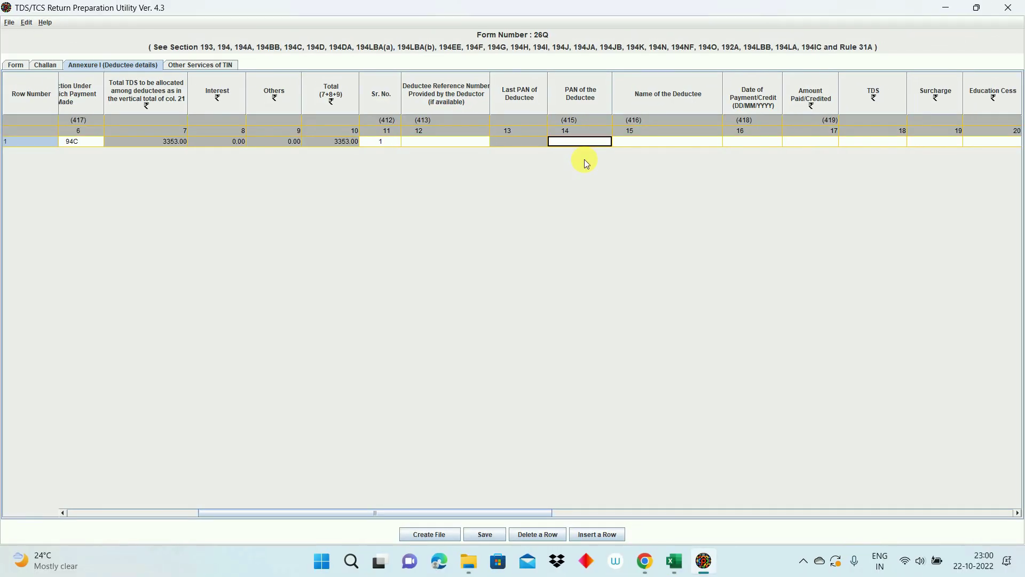
Step: Copy the deductee's PAN and the name FEDEX from the workbook into the Annexure I row
key(alt+Tab)
key(Left)
key(Left)
key(Left)
key(Left)
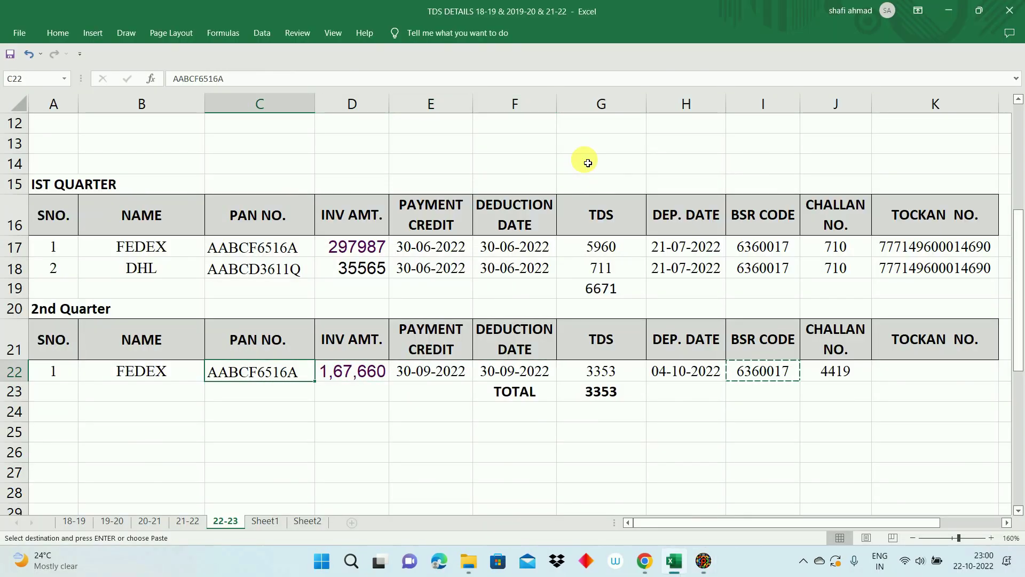
key(ctrl+c)
key(alt+Tab)
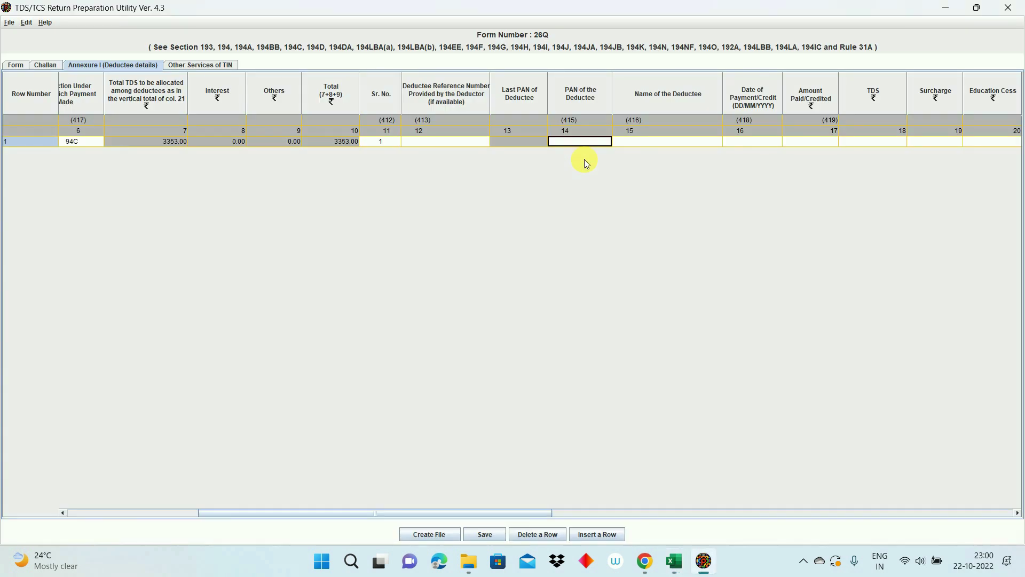
key(Tab)
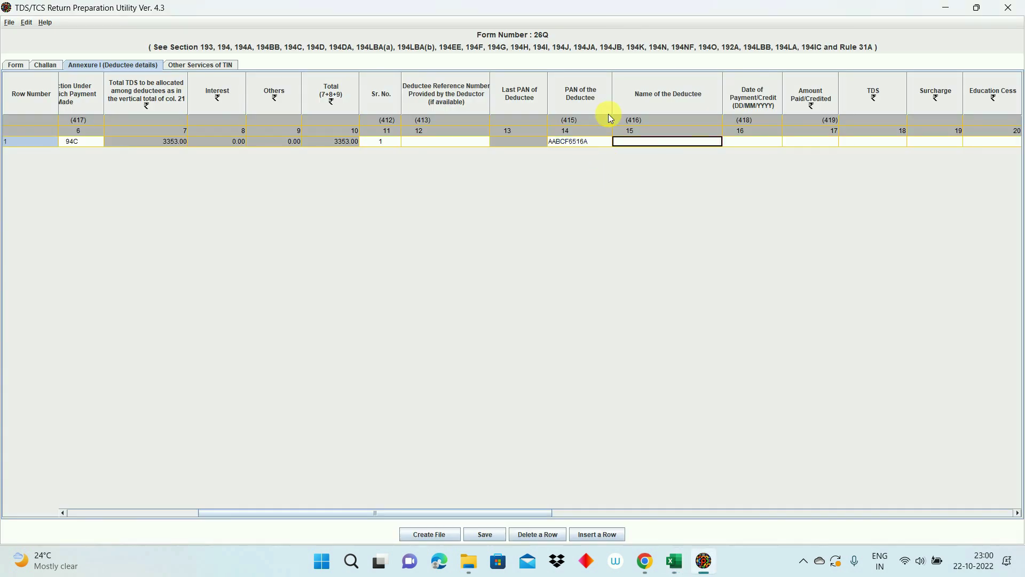
key(alt+Tab)
click(150, 373)
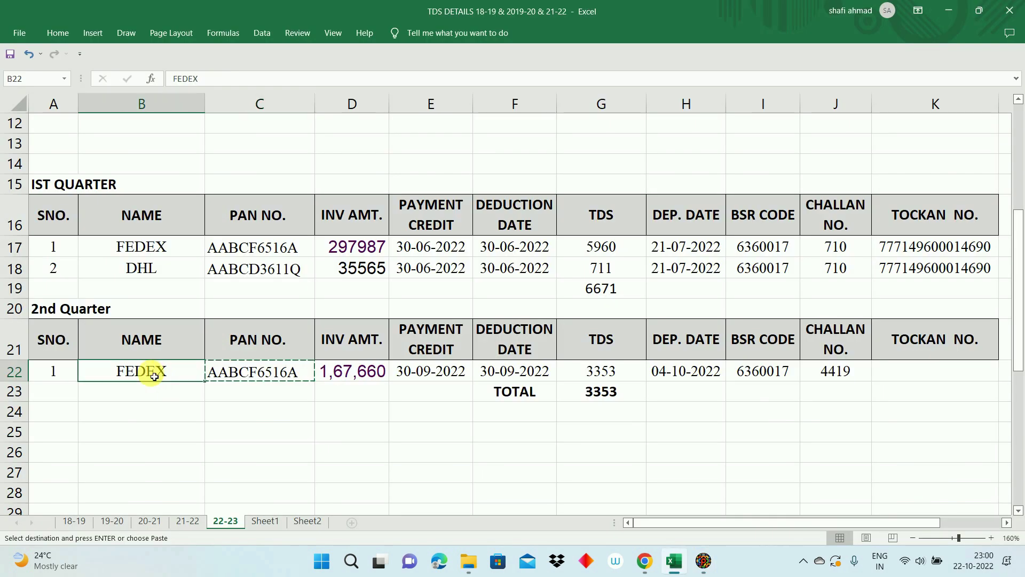
key(ctrl+c)
key(alt+Tab)
key(ctrl+v)
key(Tab)
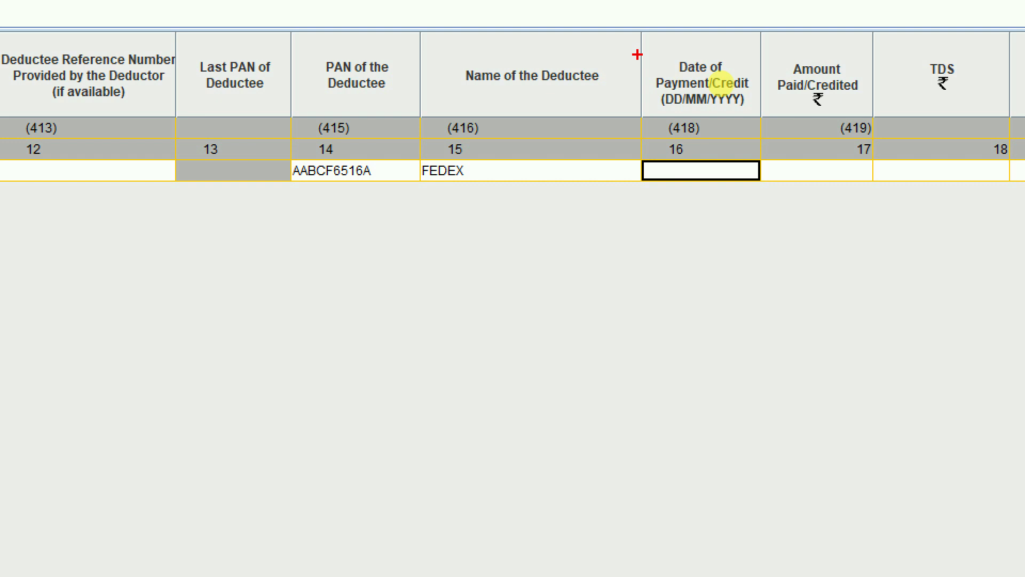
Step: Enter payment date 30/09/2022 and amount paid 167660, checked against the workbook
key(alt+Tab)
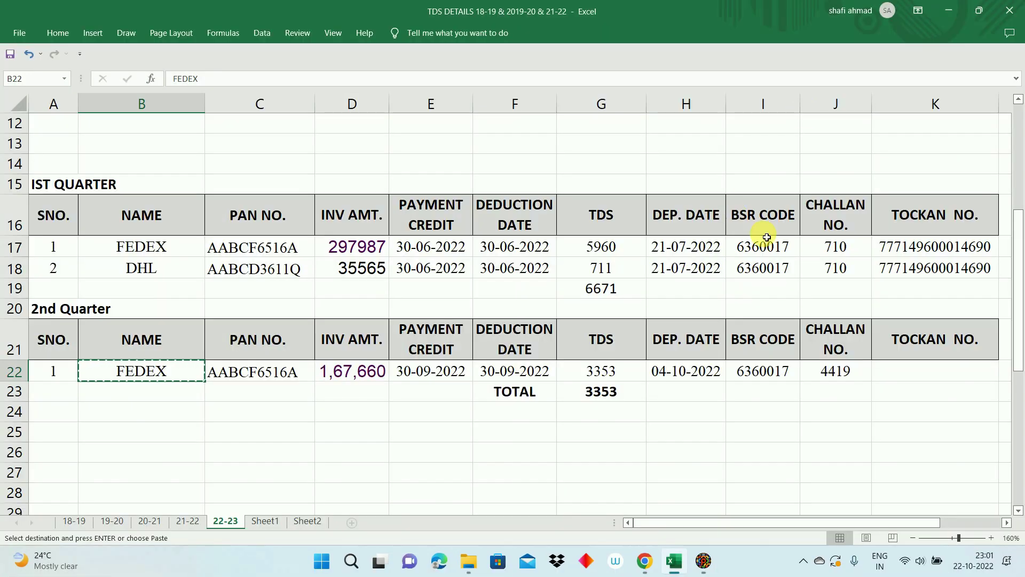
click(437, 372)
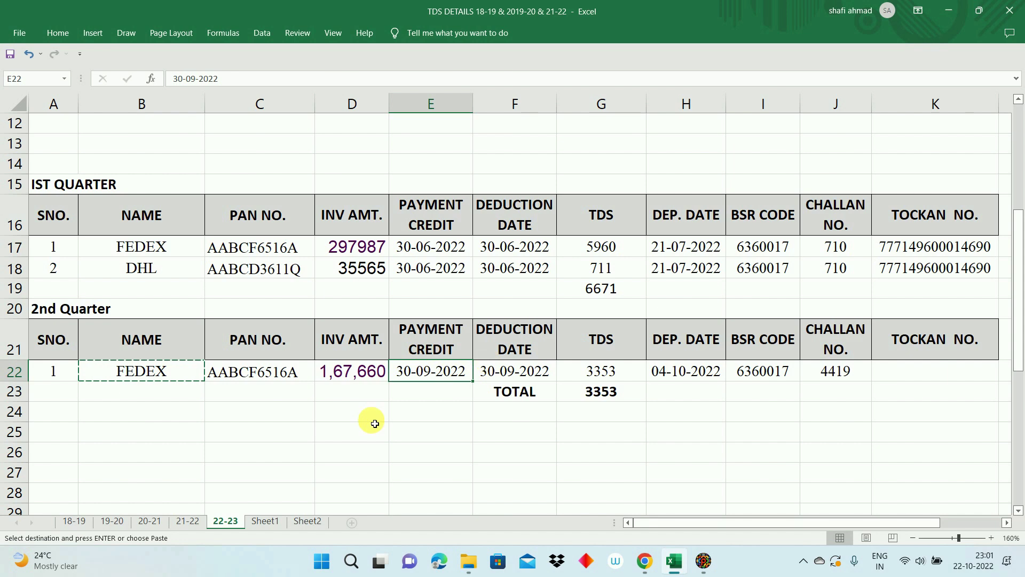
key(alt+Tab)
text(30/09/2022)
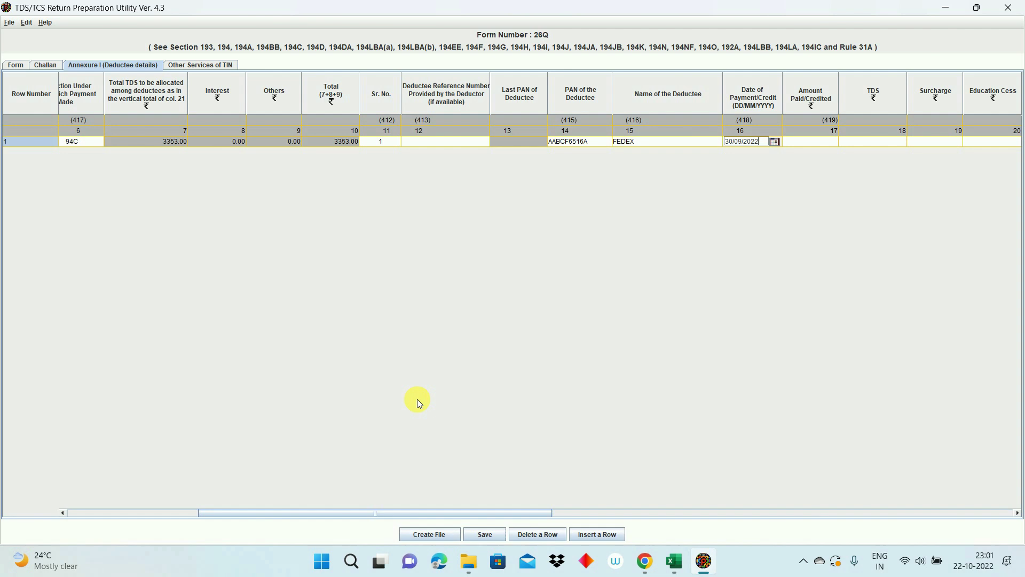
key(Tab)
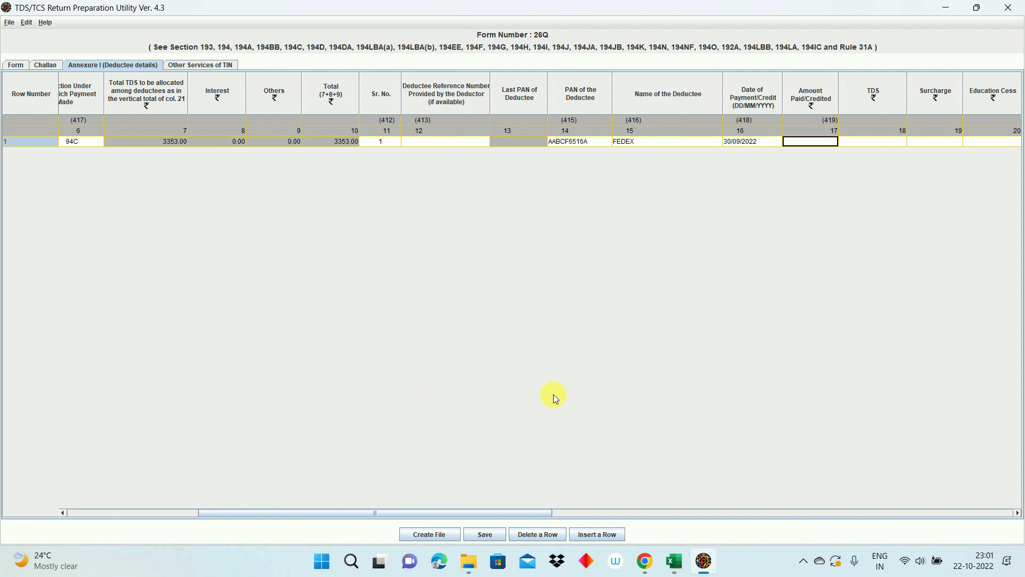
key(alt+Tab)
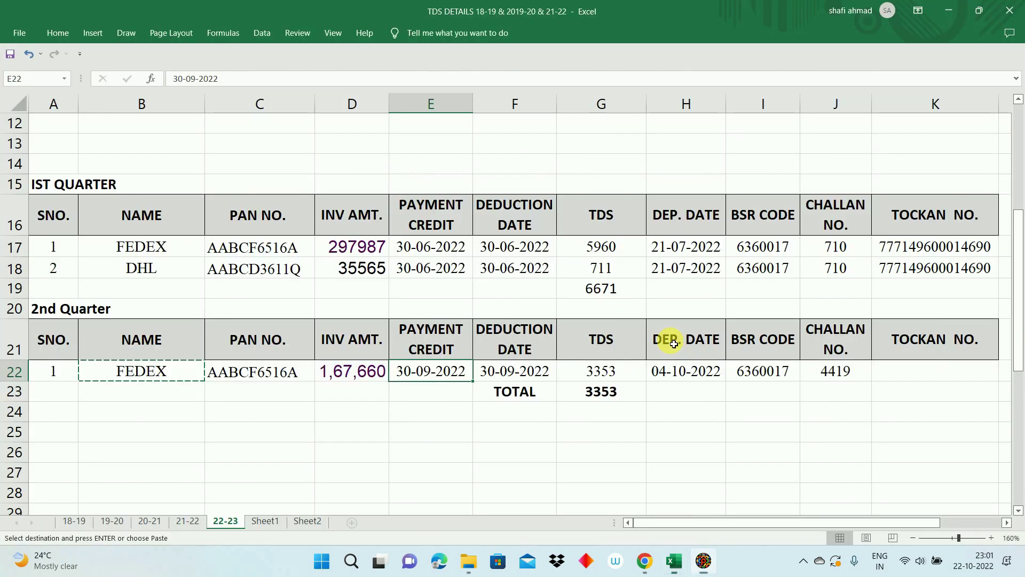
click(352, 379)
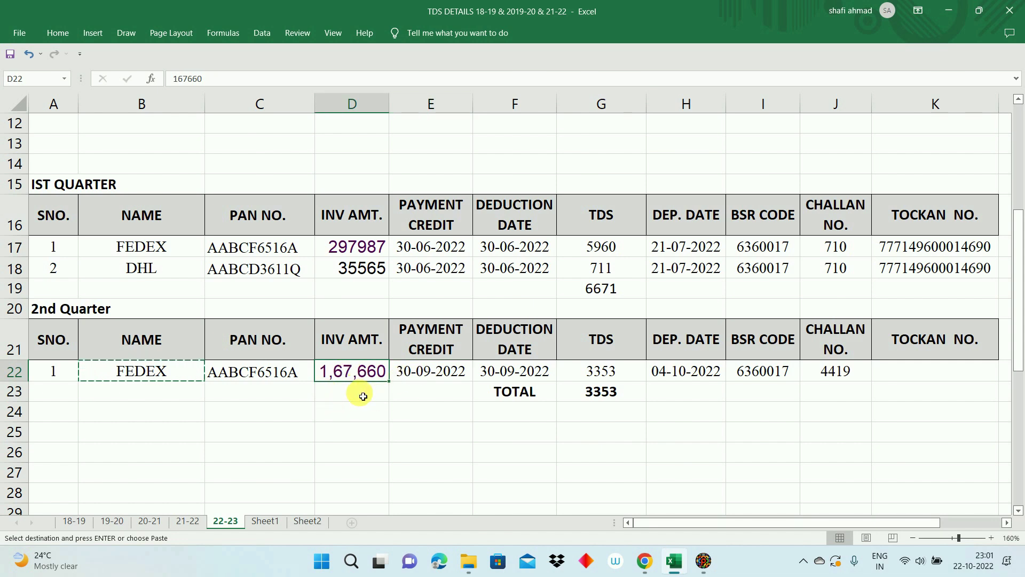
key(alt+Tab)
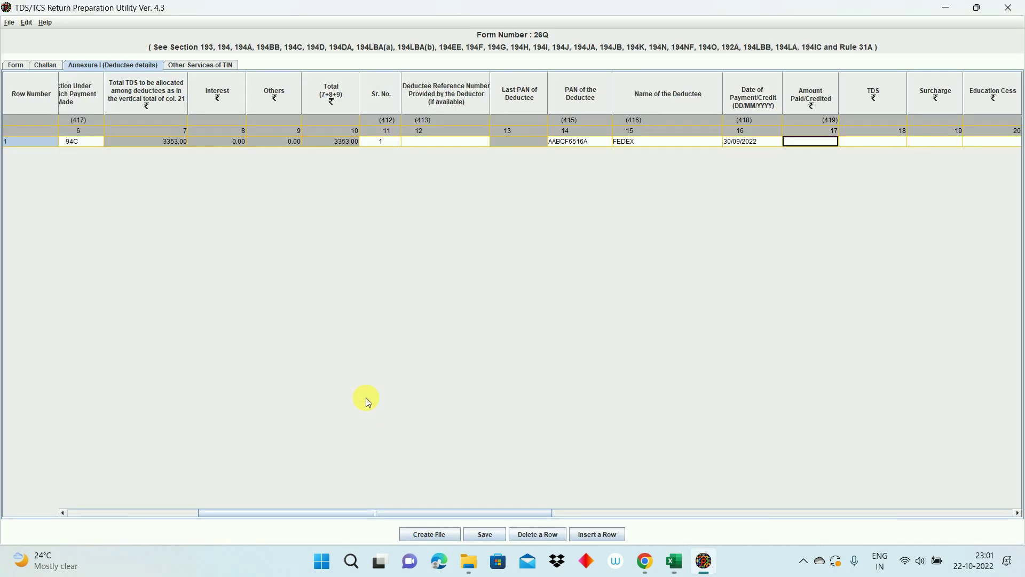
text(167660)
key(Tab)
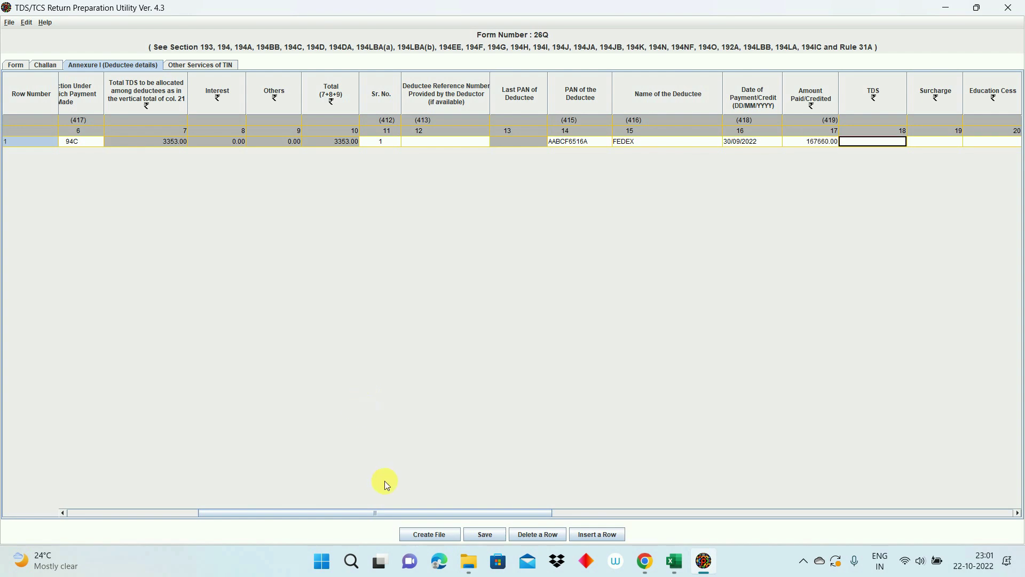
Step: Enter TDS of 3353 with zero surcharge and zero education cess
key(alt+Tab)
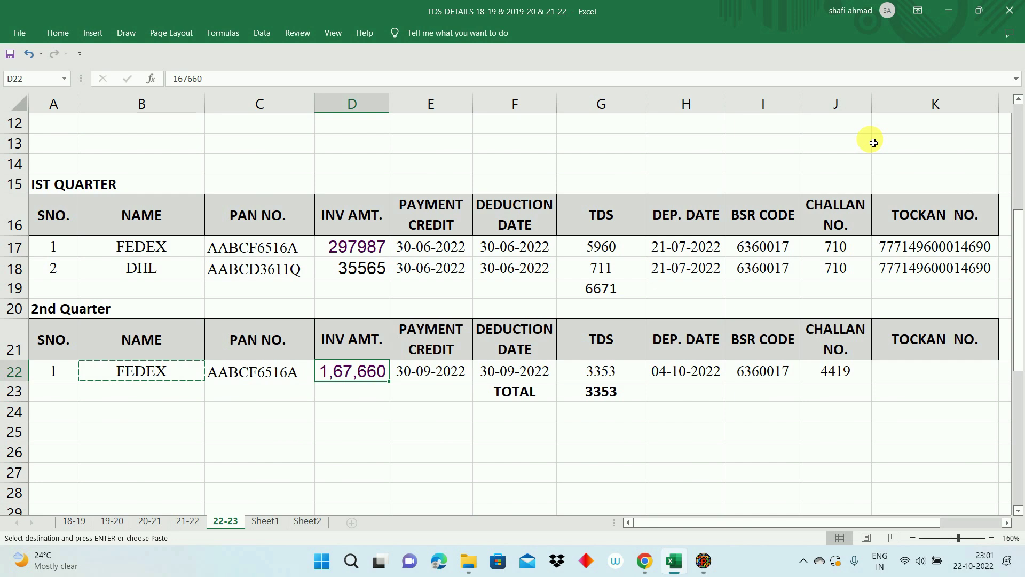
key(Right)
key(Right)
key(Right)
key(Right)
key(Right)
key(alt+Tab)
text(3)
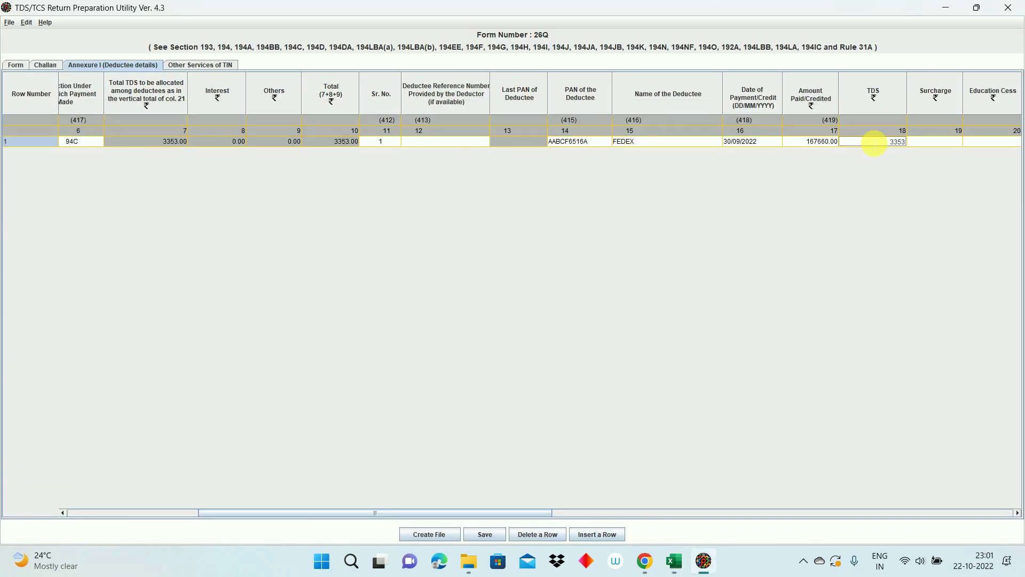
key(Tab)
text(0)
key(Tab)
text(0)
key(Tab)
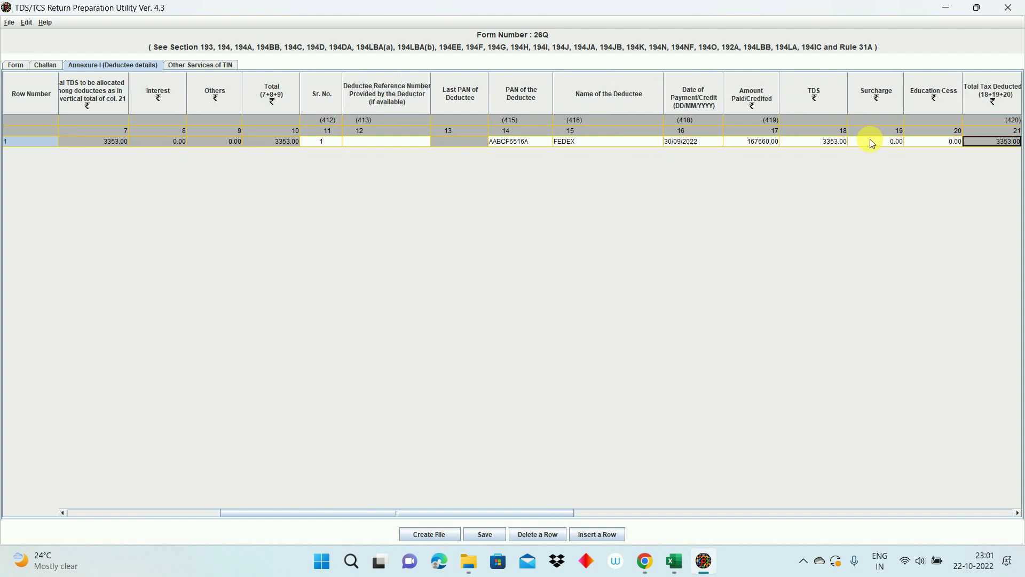
key(Tab)
key(Tab)
key(Tab)
key(Tab)
key(Tab)
key(Tab)
key(Tab)
key(Tab)
key(Tab)
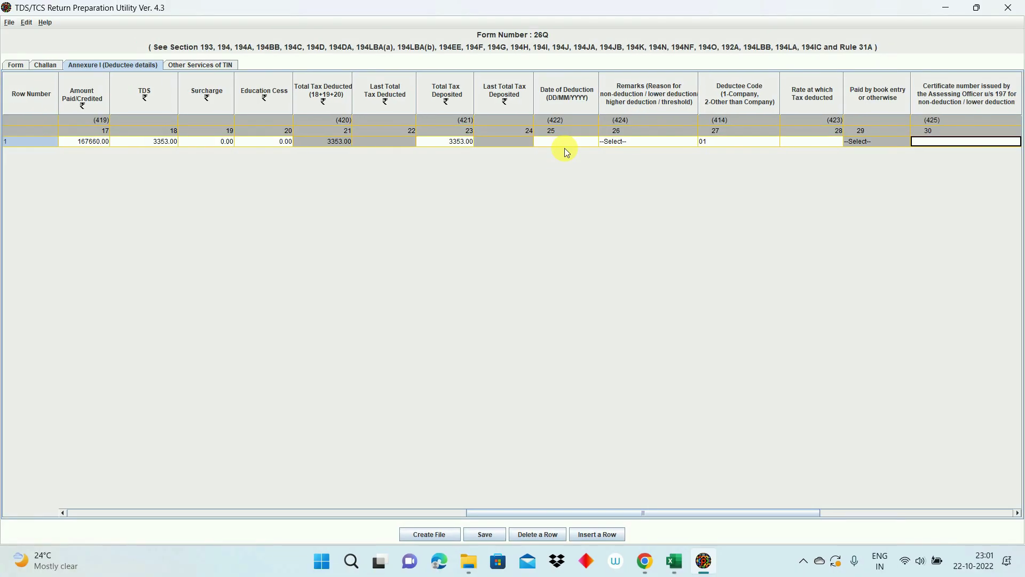
Step: Enter deduction date 30/09/2022, as shown in the workbook's F22
key(Left)
key(Left)
key(Left)
key(Left)
key(Left)
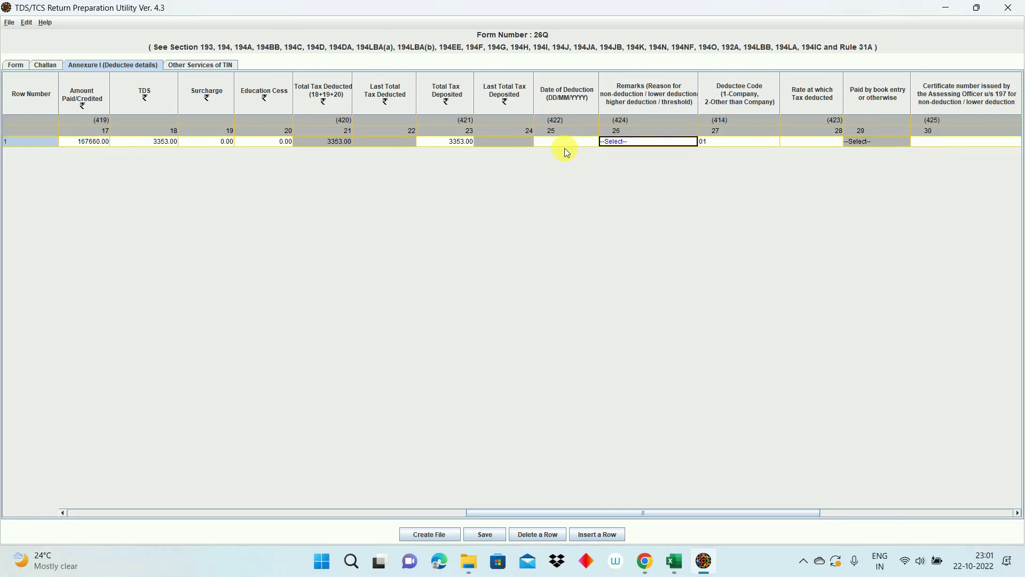
key(alt+Tab)
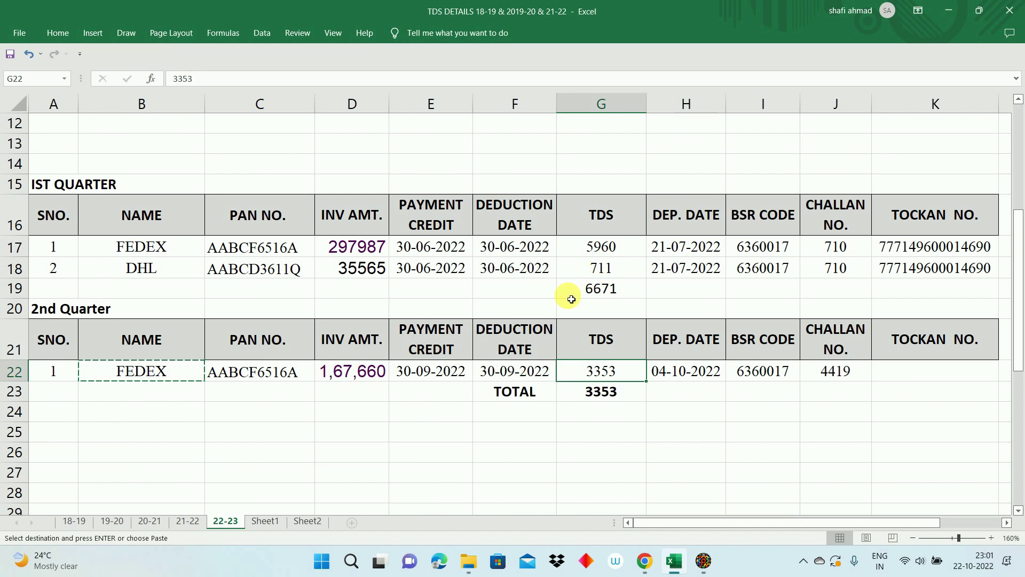
click(512, 348)
click(509, 374)
key(alt+Tab)
text(30/09/)
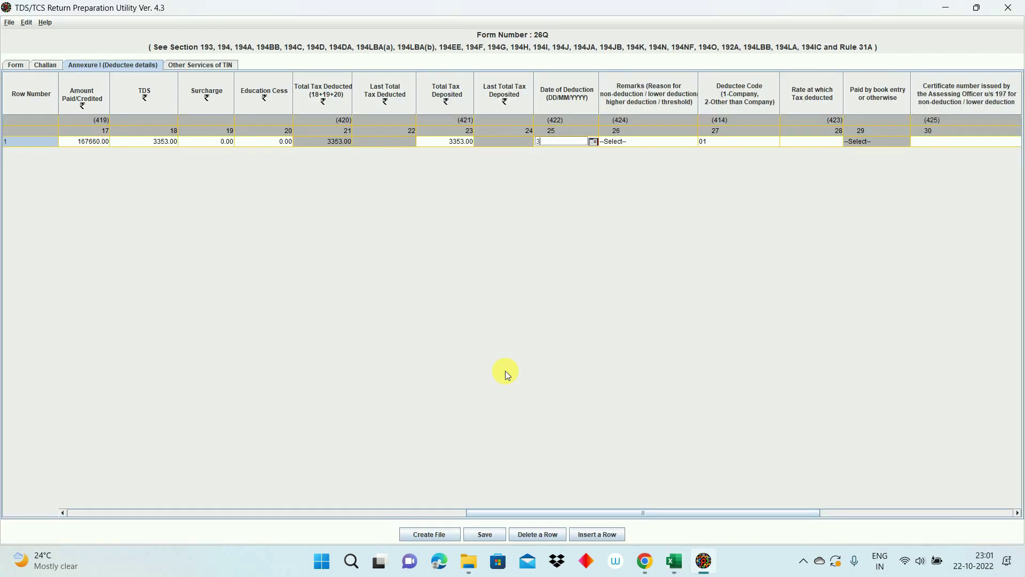
text(2022)
key(Tab)
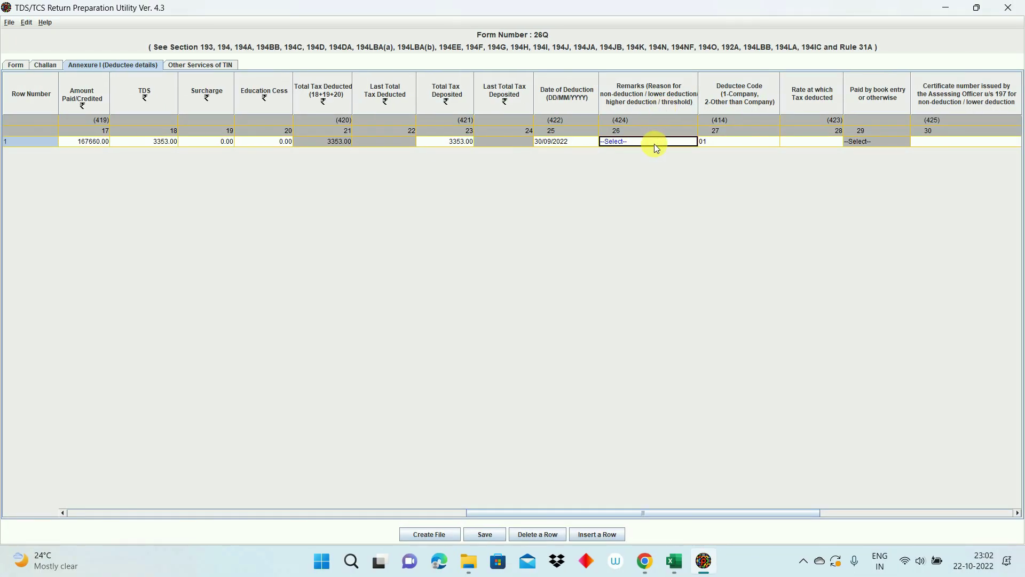
Step: Leave Remarks at --Select--, set deductee code 01 and a 2% deduction rate
click(654, 144)
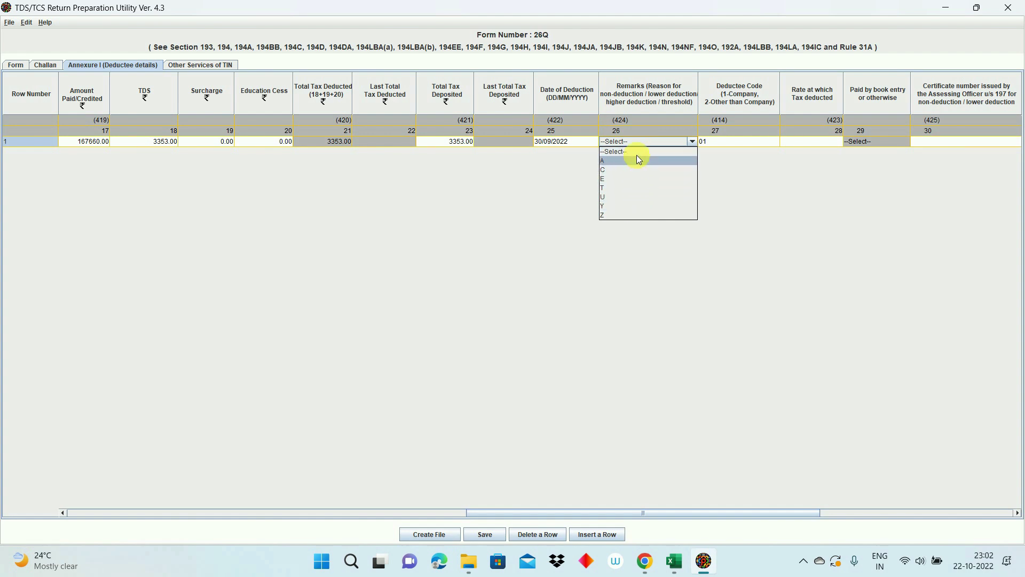
click(637, 150)
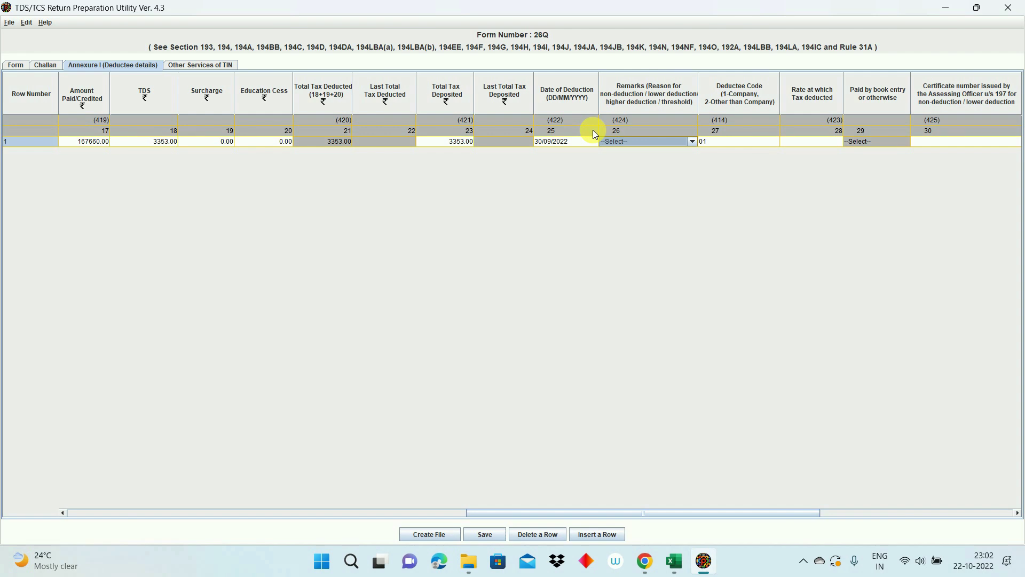
click(746, 143)
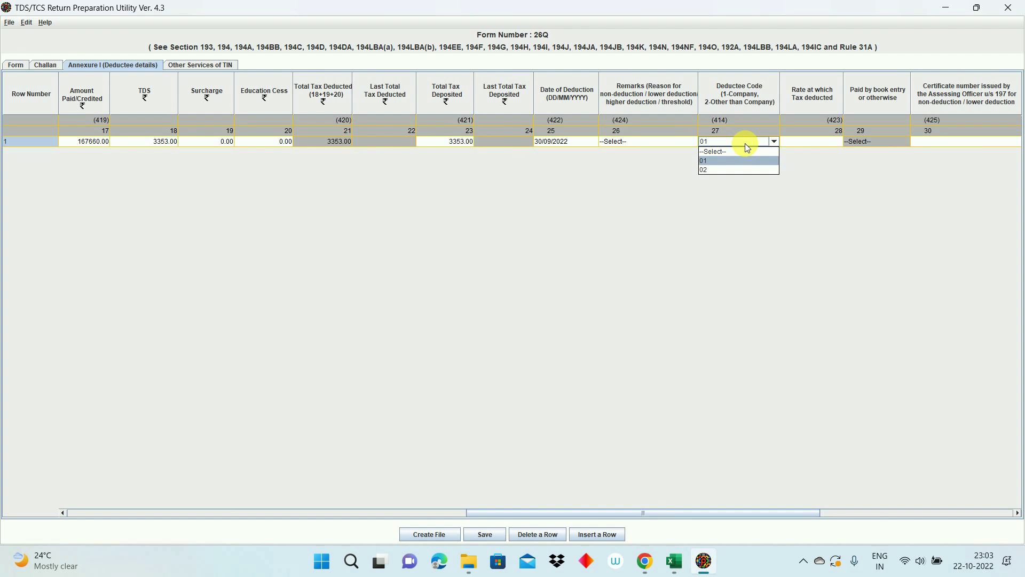
click(722, 162)
key(Tab)
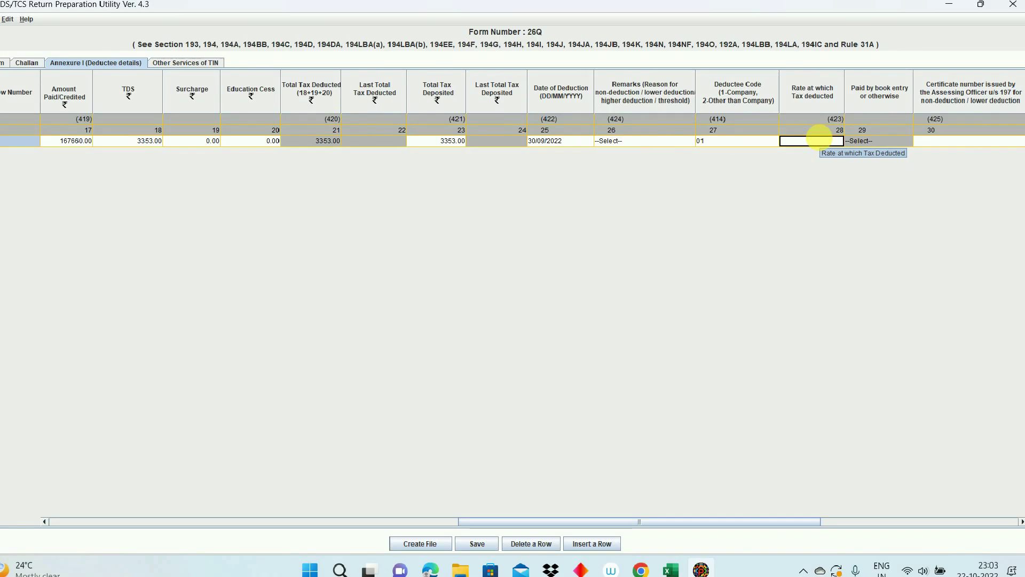
text(2)
key(Tab)
key(Tab)
key(Tab)
key(Tab)
key(Tab)
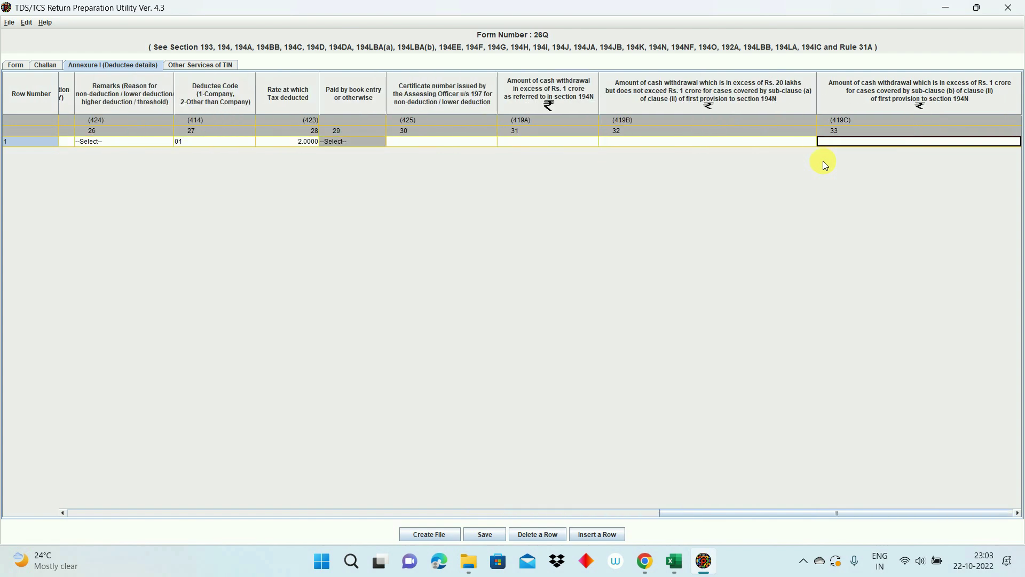
key(Tab)
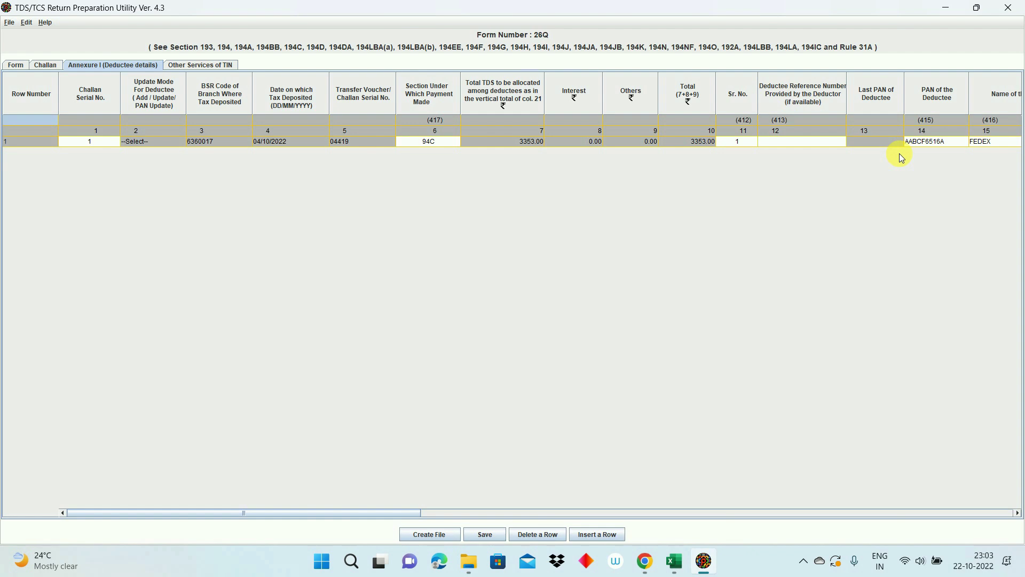
Step: Trim the suggested file name to Q2, save it in the LLP folder and acknowledge the confirmation
click(485, 534)
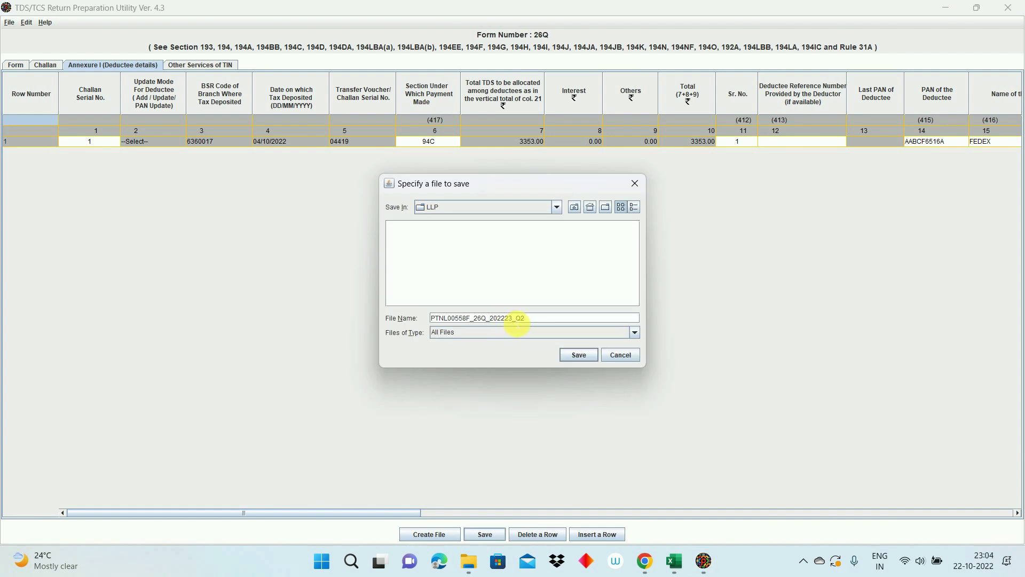
drag(512, 318, 411, 319)
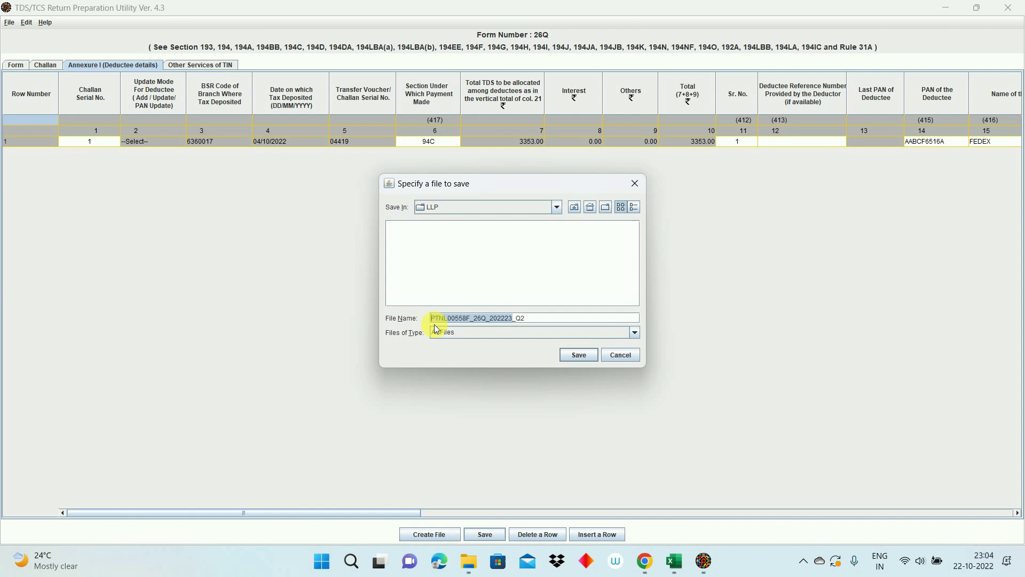
key(BackSpace)
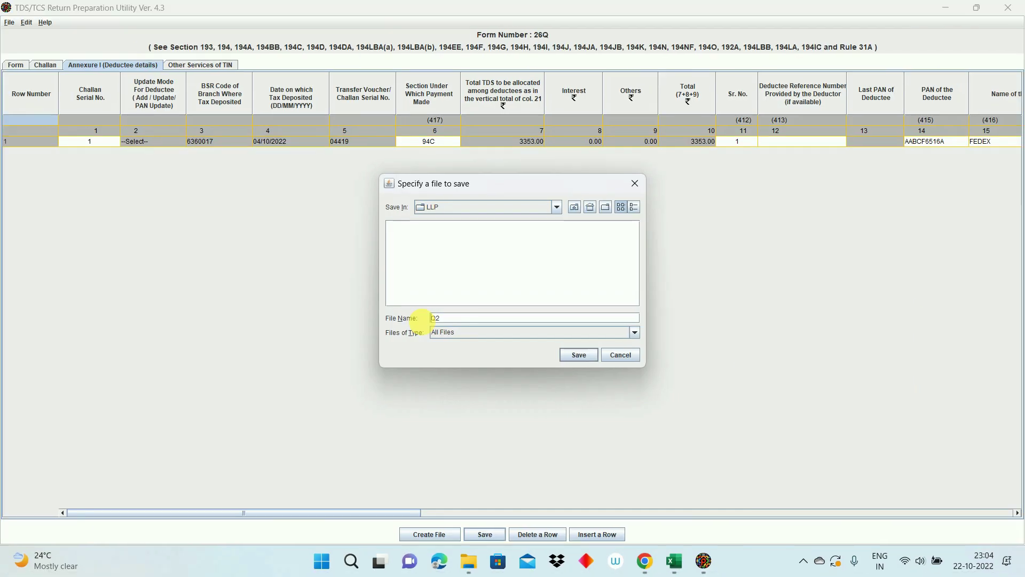
click(582, 356)
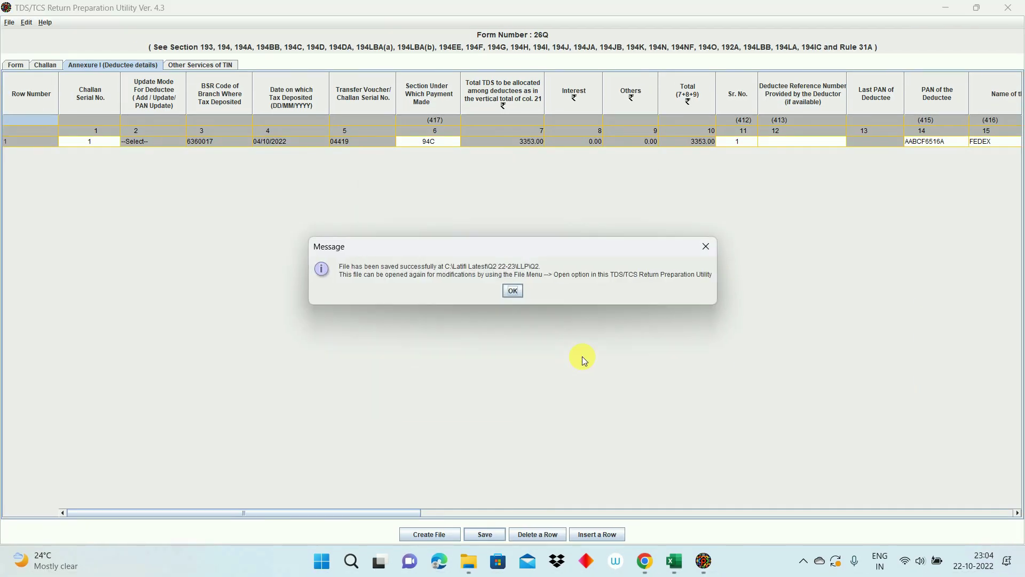
click(513, 293)
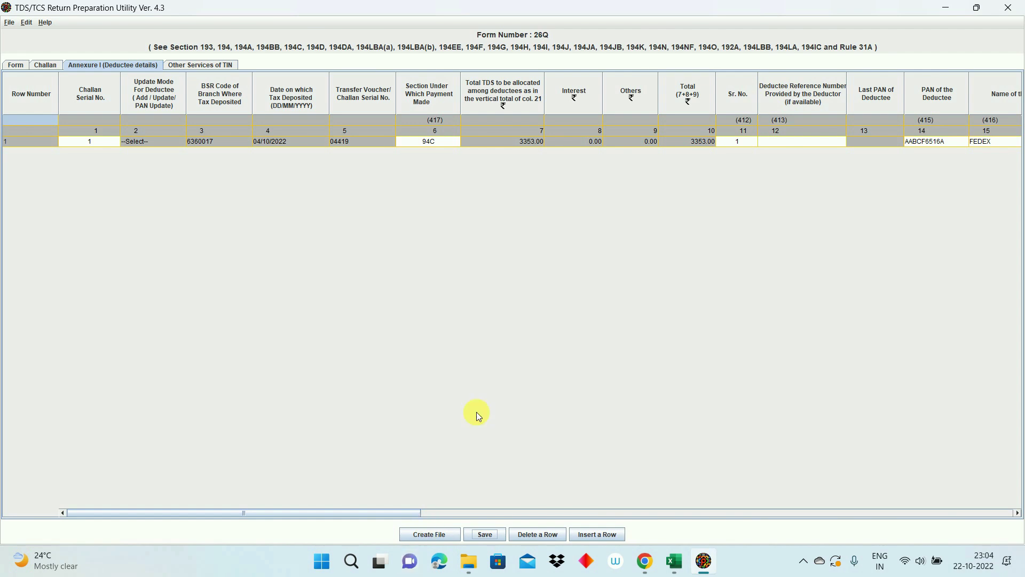
Step: Search for and open the OLTAS Challan Status Inquiry page in the browser
click(645, 559)
click(219, 33)
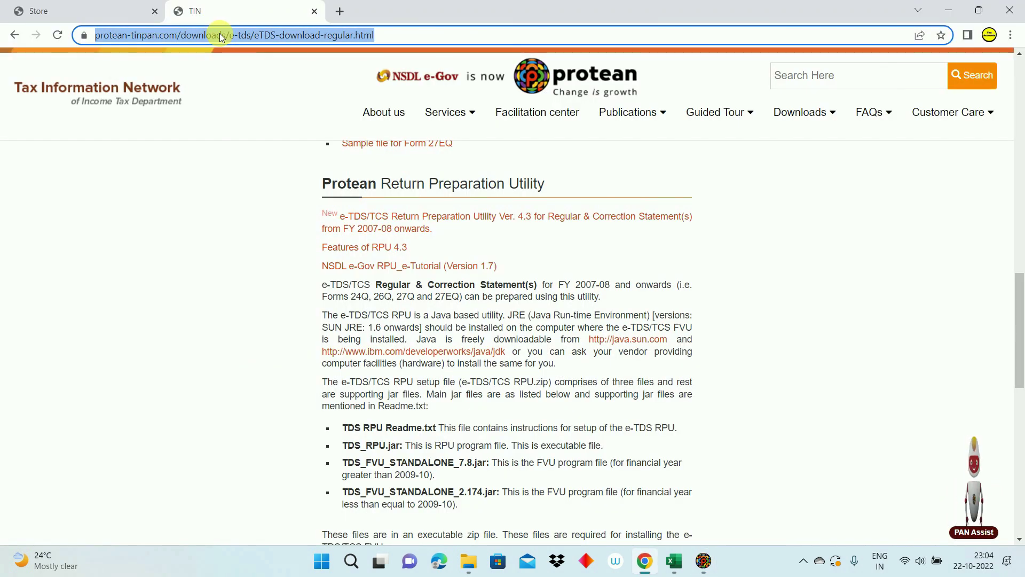
text(CH)
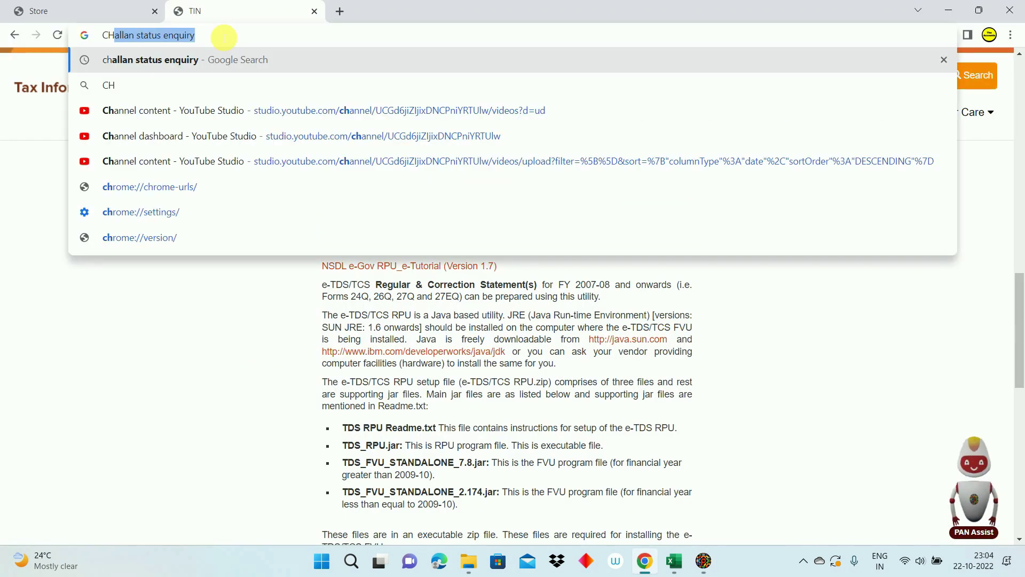
key(Return)
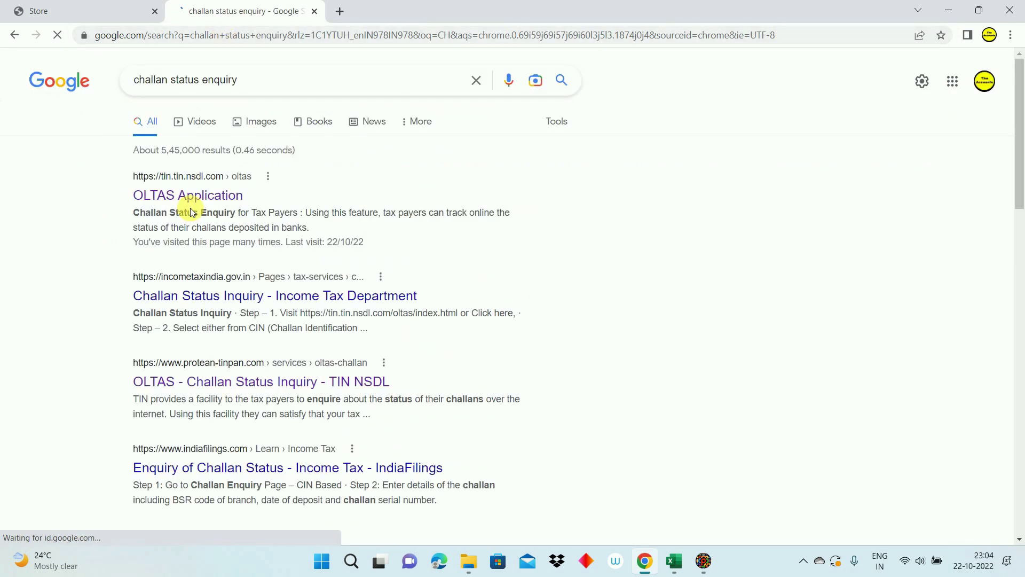
click(163, 199)
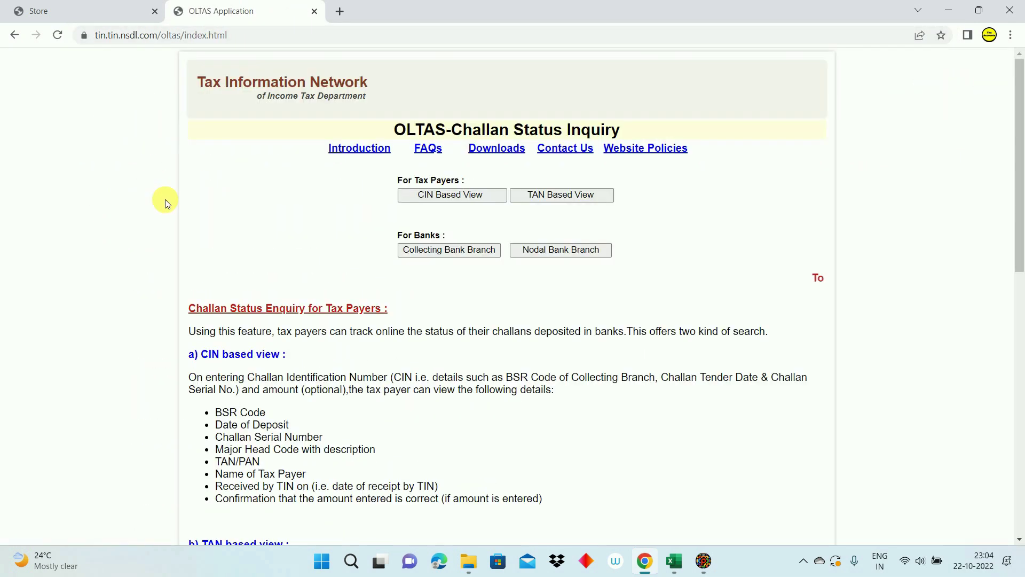
Step: List challans by the deductor's TAN for 01 JUL–10 OCT 2022 after entering the captcha
click(559, 196)
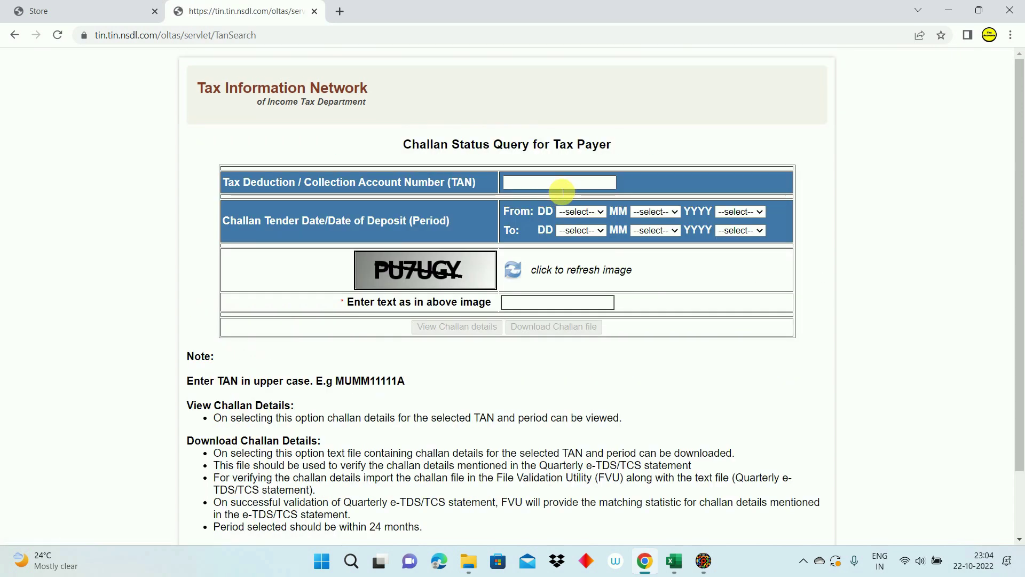
click(562, 191)
click(614, 208)
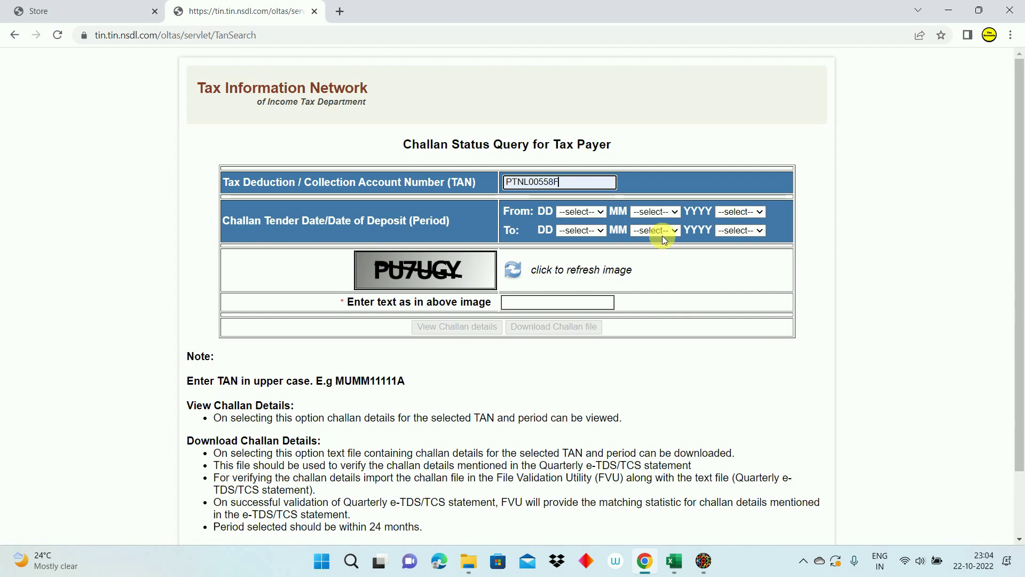
click(557, 302)
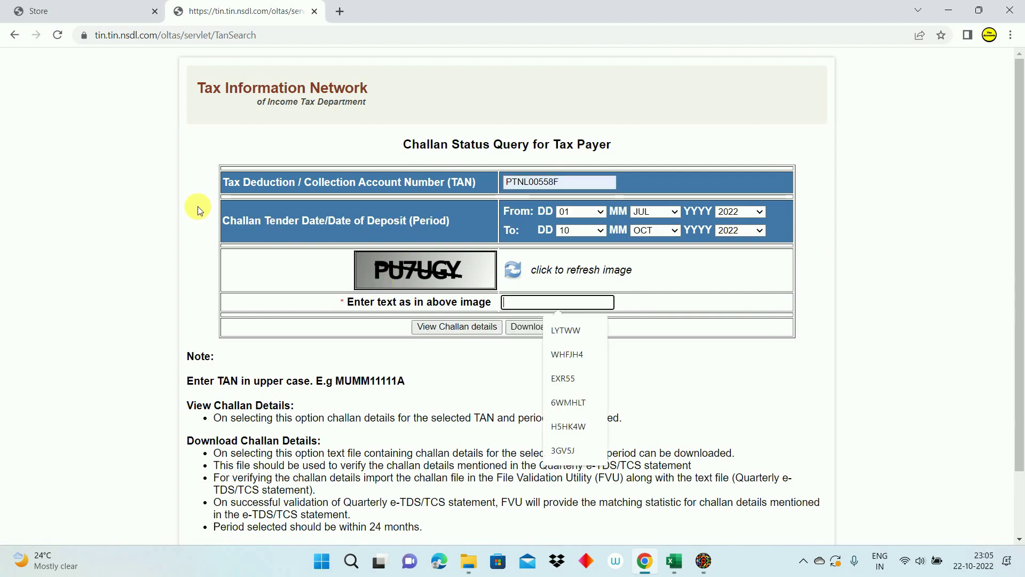
text(PU7UGY)
click(453, 329)
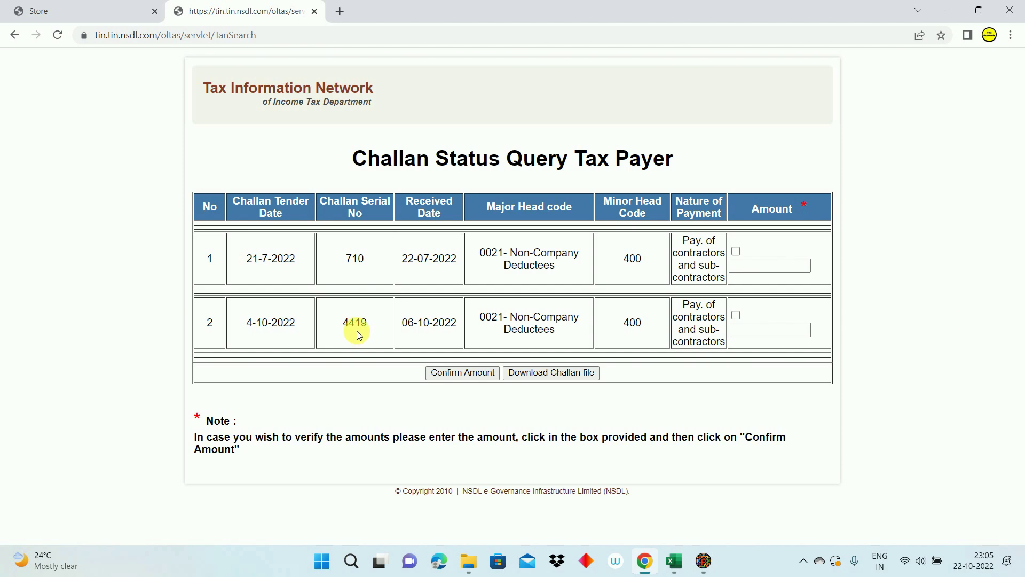
key(alt+Tab)
key(alt+Tab)
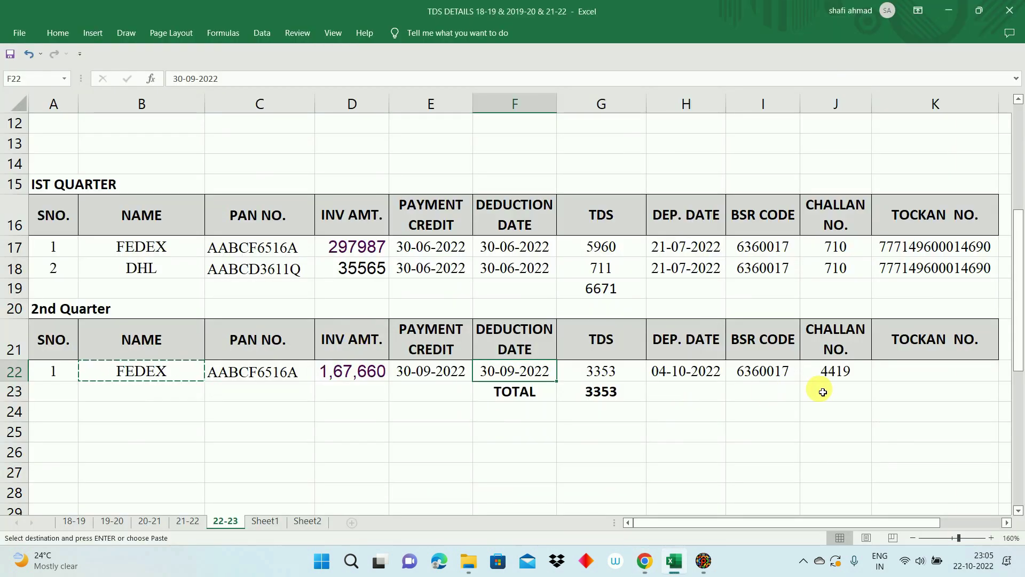
click(833, 371)
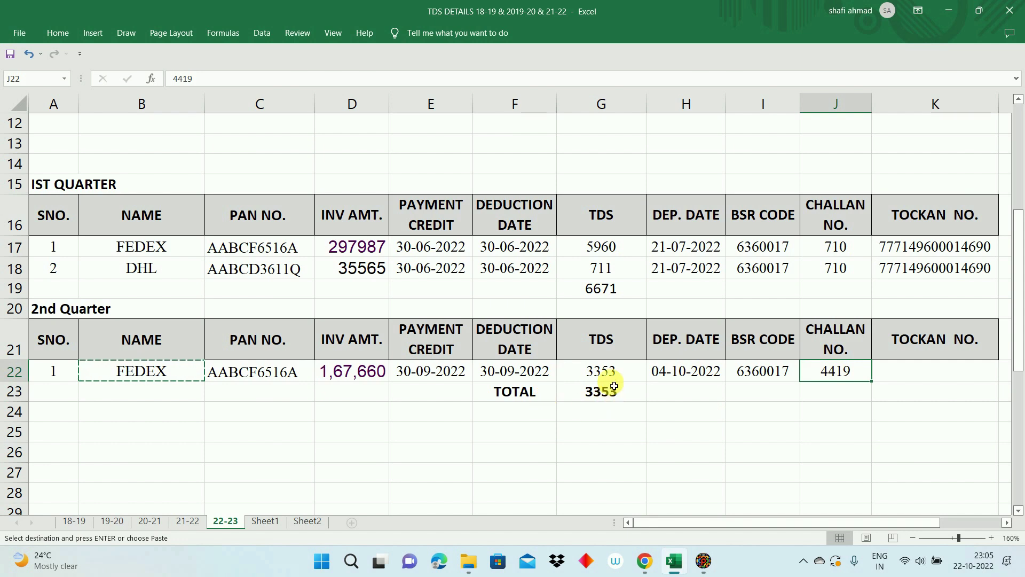
click(604, 371)
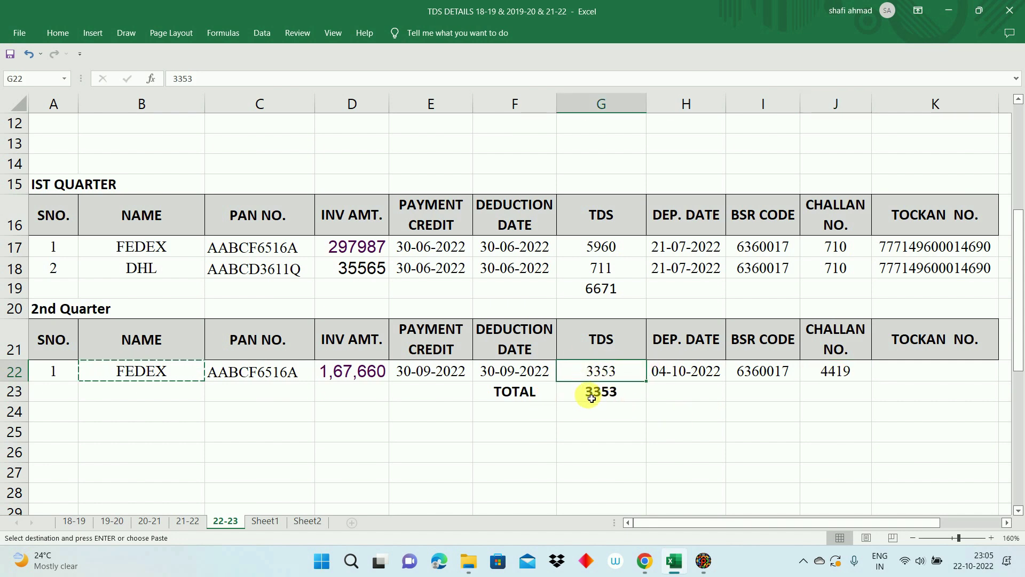
key(alt+Tab)
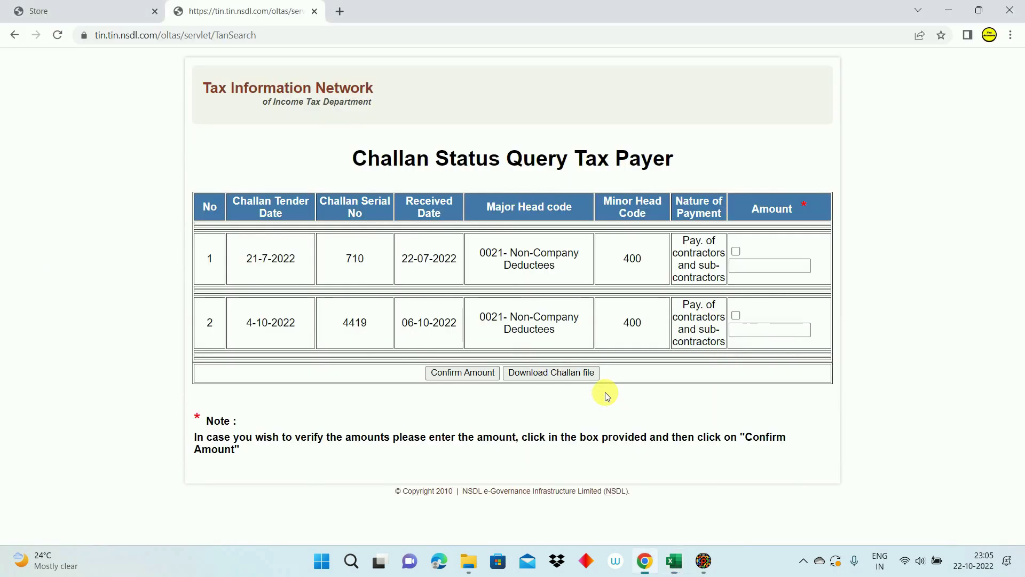
click(744, 330)
text(3353)
click(737, 320)
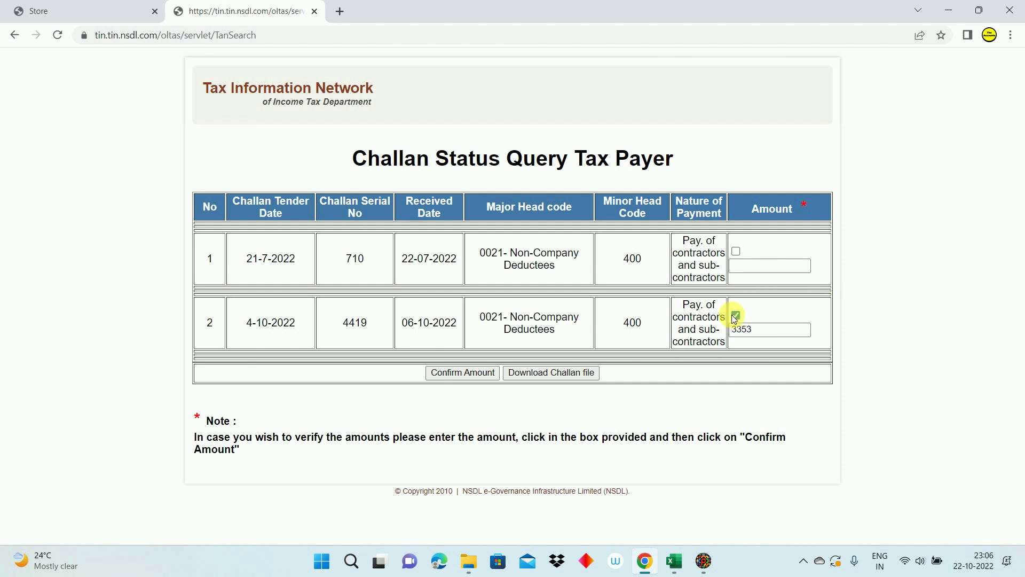
click(445, 379)
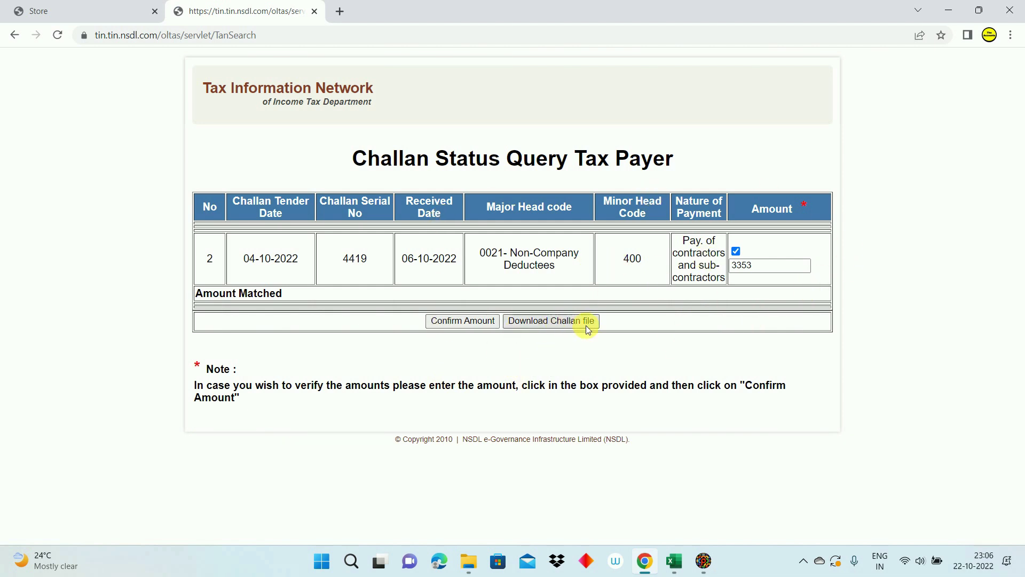
click(556, 322)
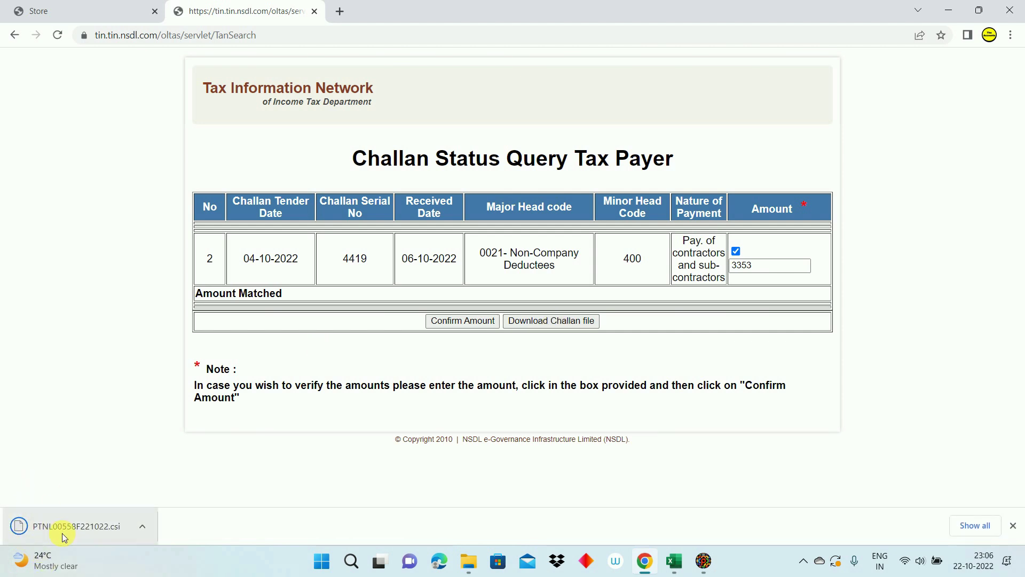
click(969, 528)
Step: Paste the downloaded challan .csi file into Latifi Latest\Q2 22-23\LLP, then bring RPU forward
click(393, 192)
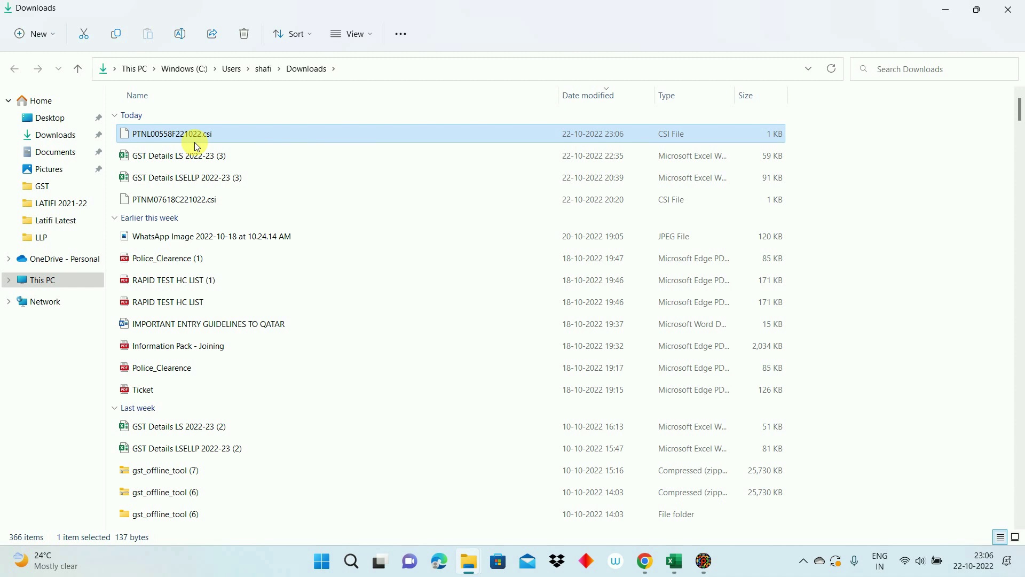
key(ctrl+c)
click(39, 237)
key(ctrl+v)
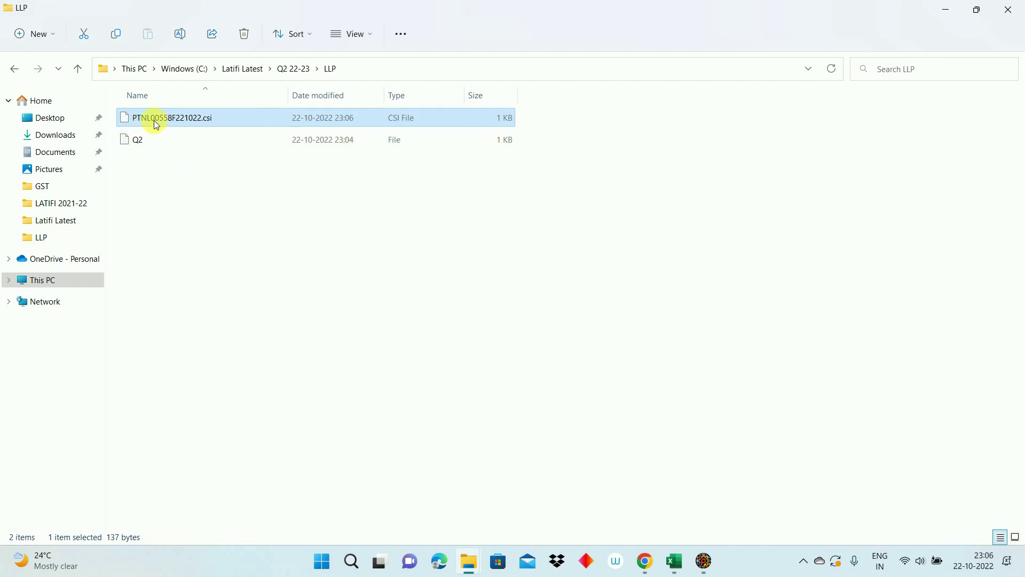
click(1011, 10)
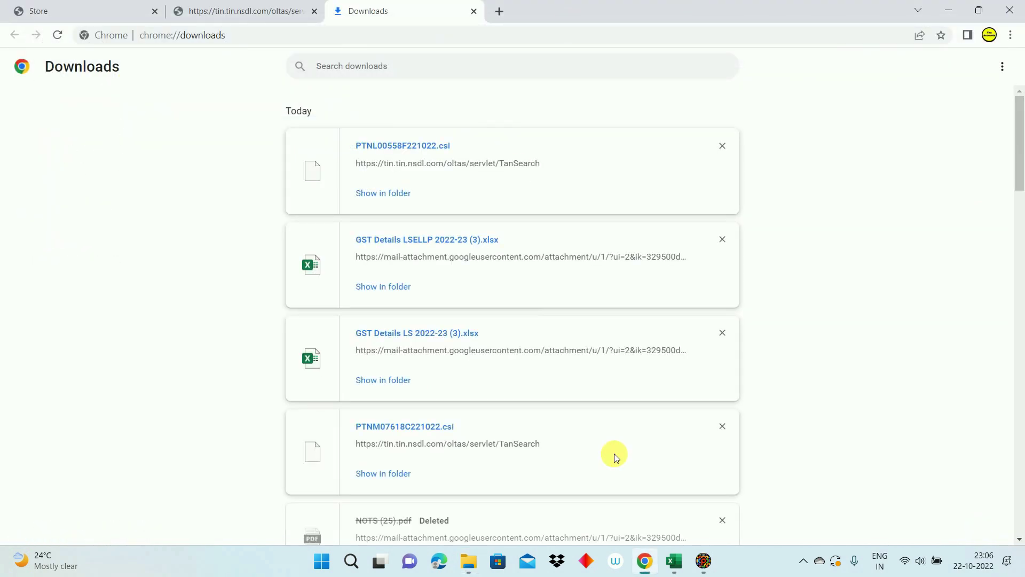
click(703, 561)
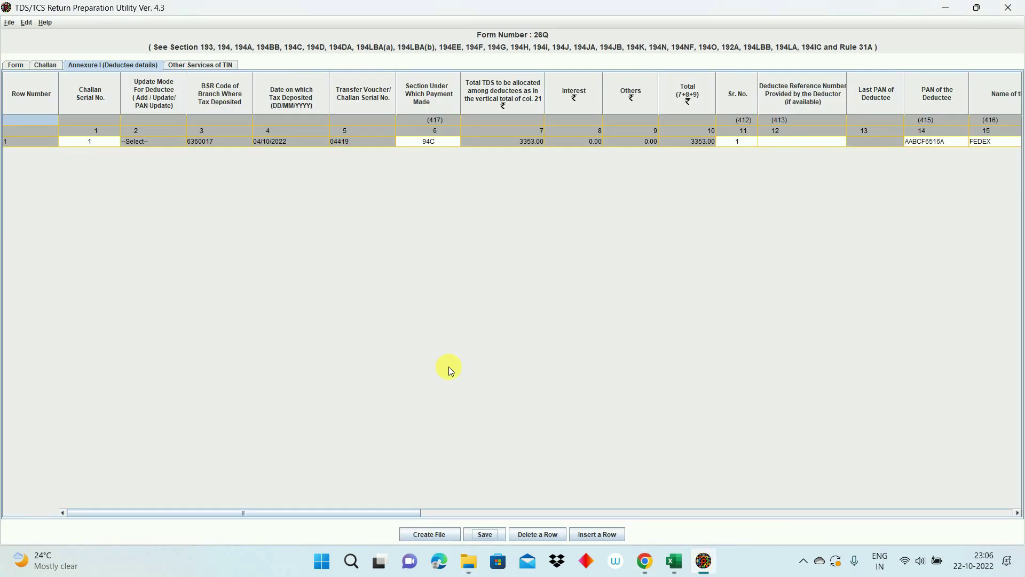
Step: Run Create File with the challan .csi input and LLP\Q2 output path, validate, and dismiss the messages
click(425, 533)
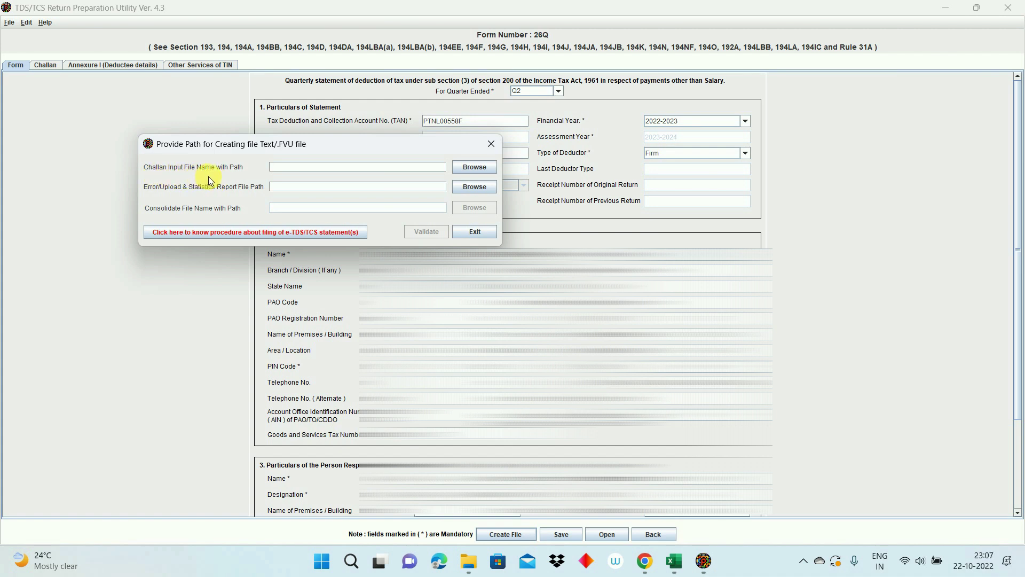
click(474, 171)
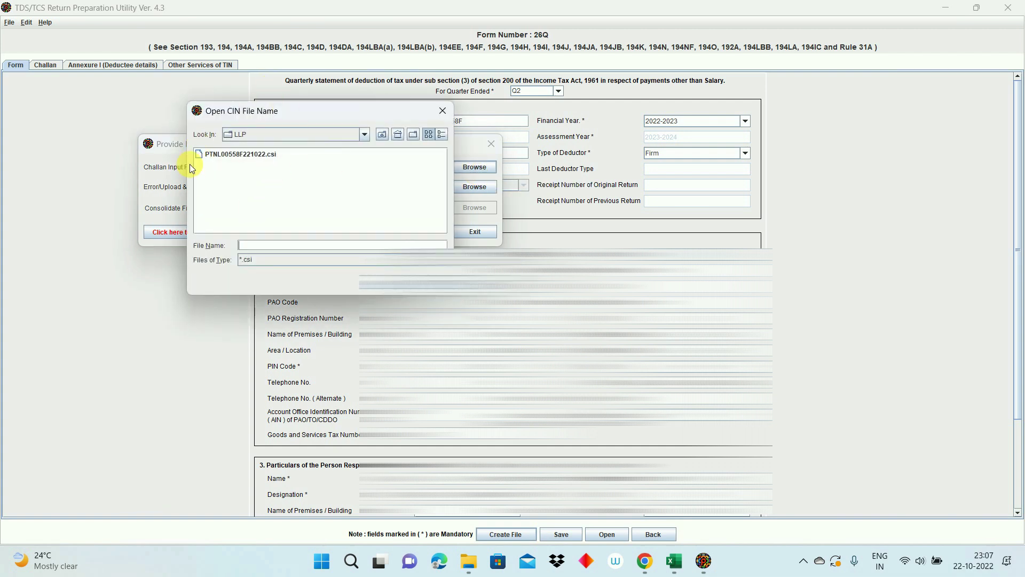
double_click(236, 154)
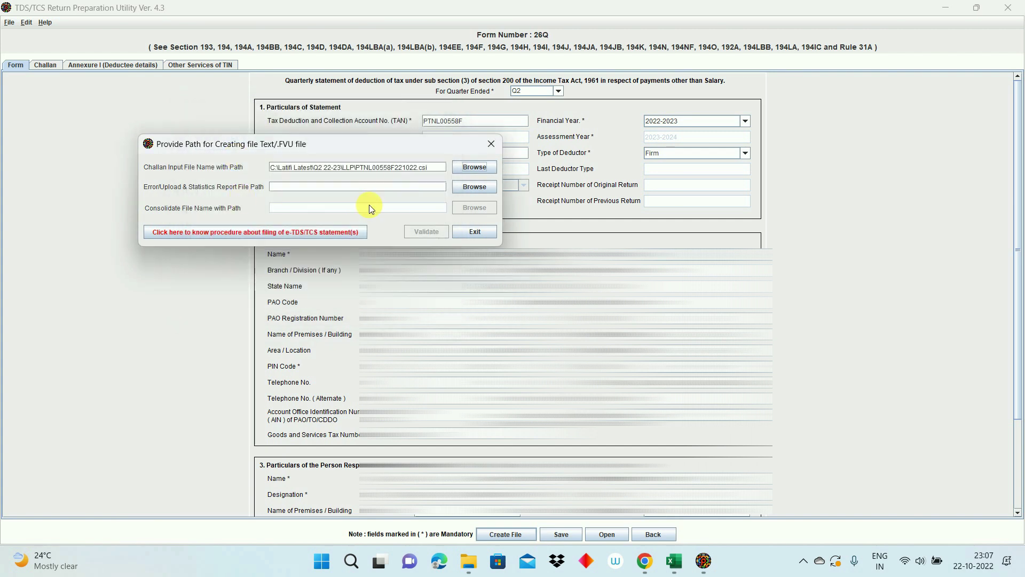
click(473, 186)
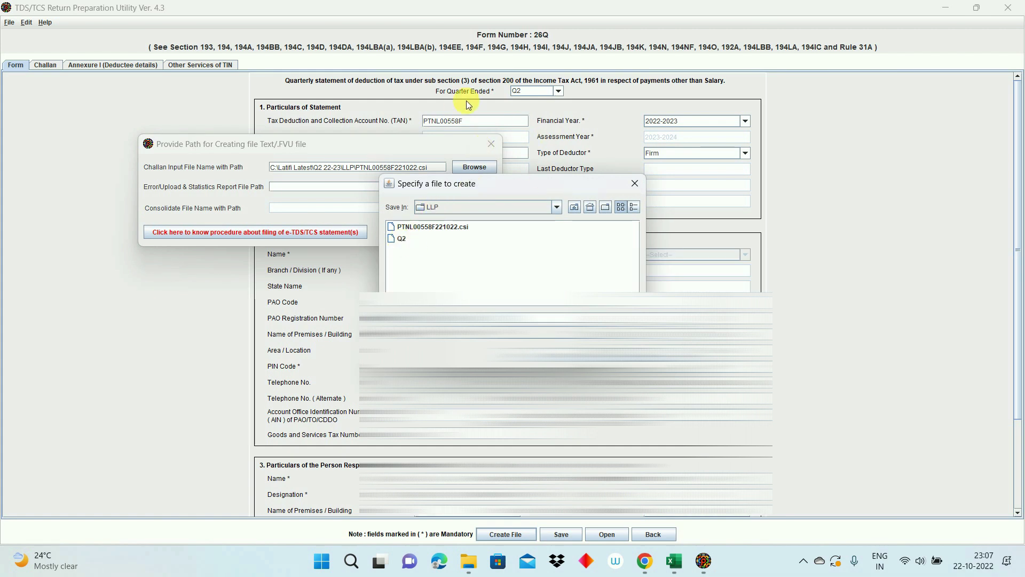
double_click(400, 239)
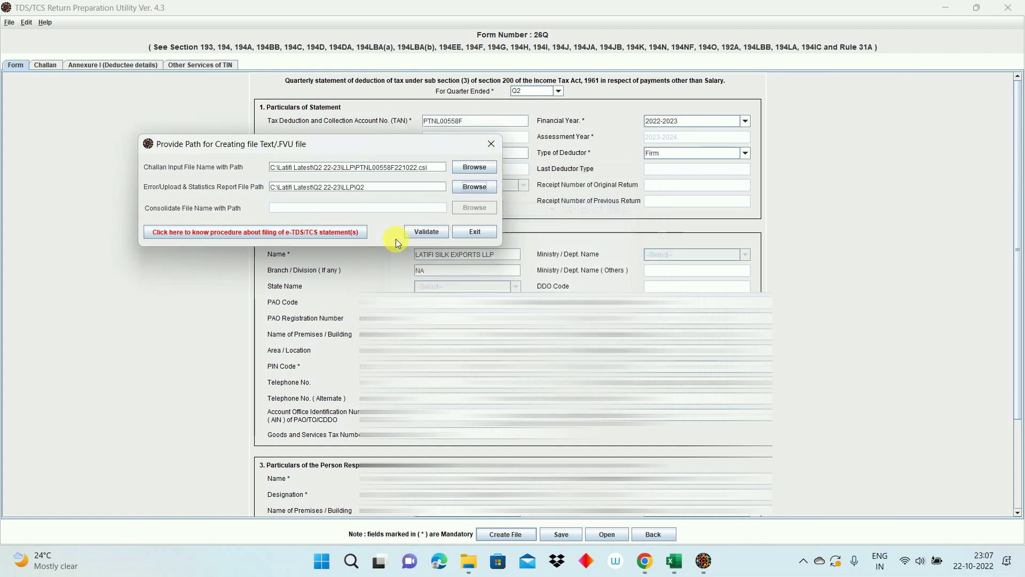
click(422, 232)
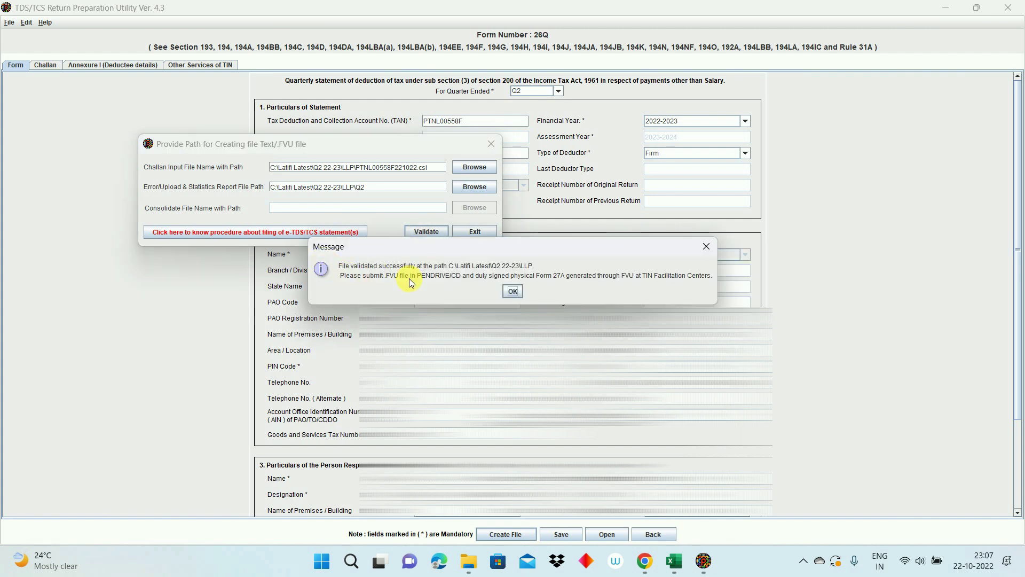
click(513, 291)
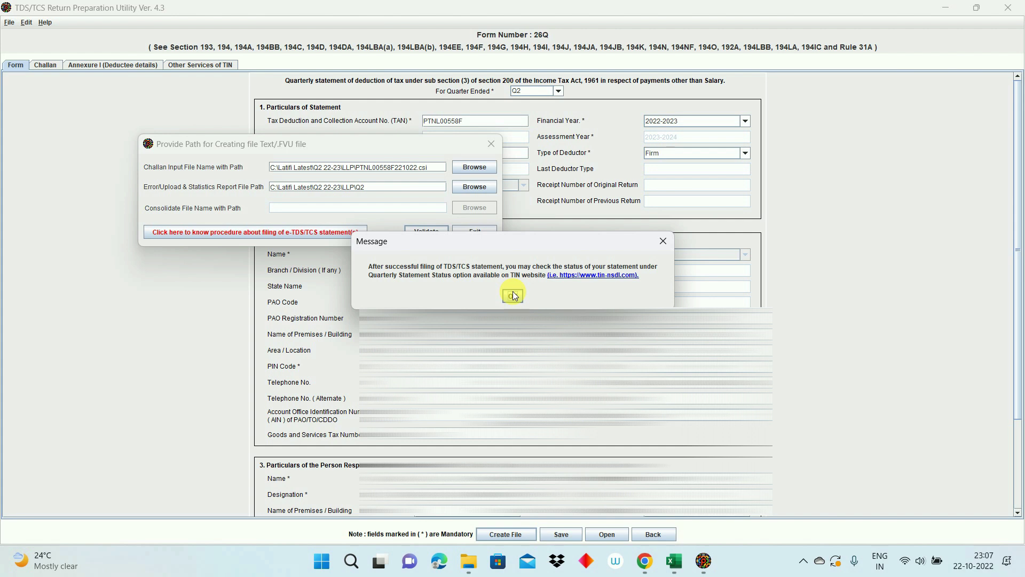
click(513, 295)
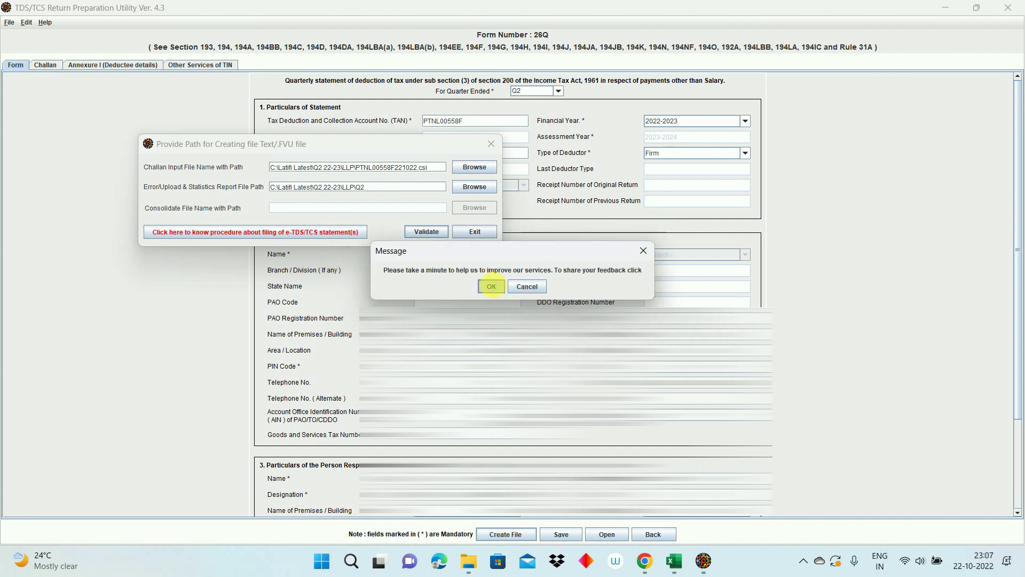
click(491, 286)
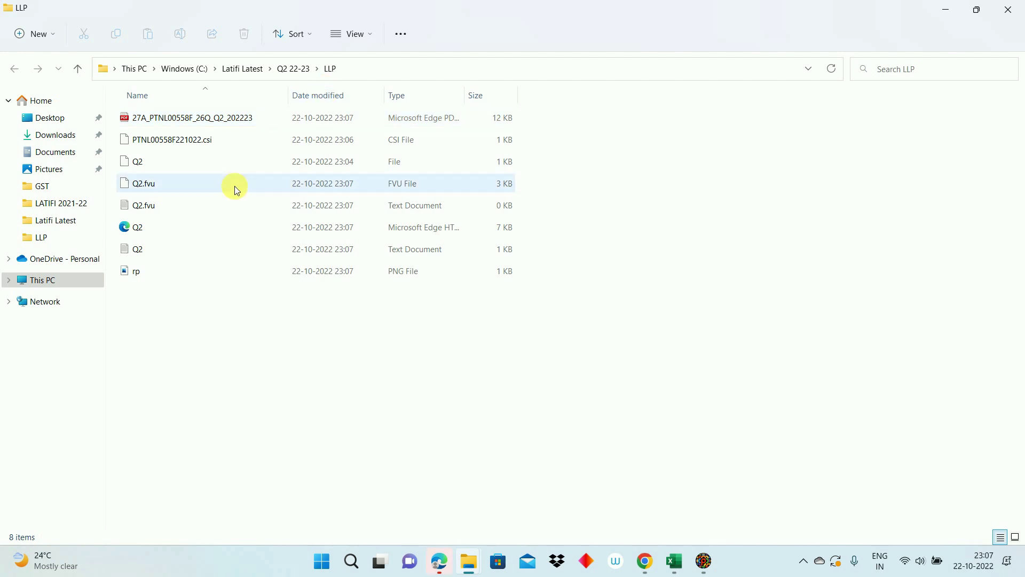
Step: Open the 27A_…_26Q_Q2 PDF showing 167660.00 paid and 3353.00 deducted
double_click(153, 125)
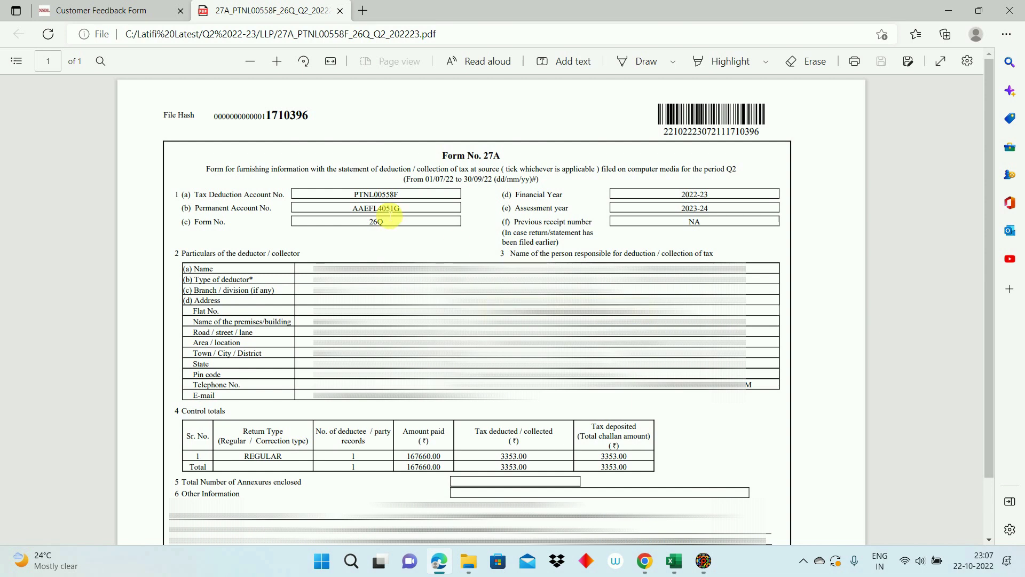
Step: Close the Edge window displaying the Form 27A PDF
click(1007, 18)
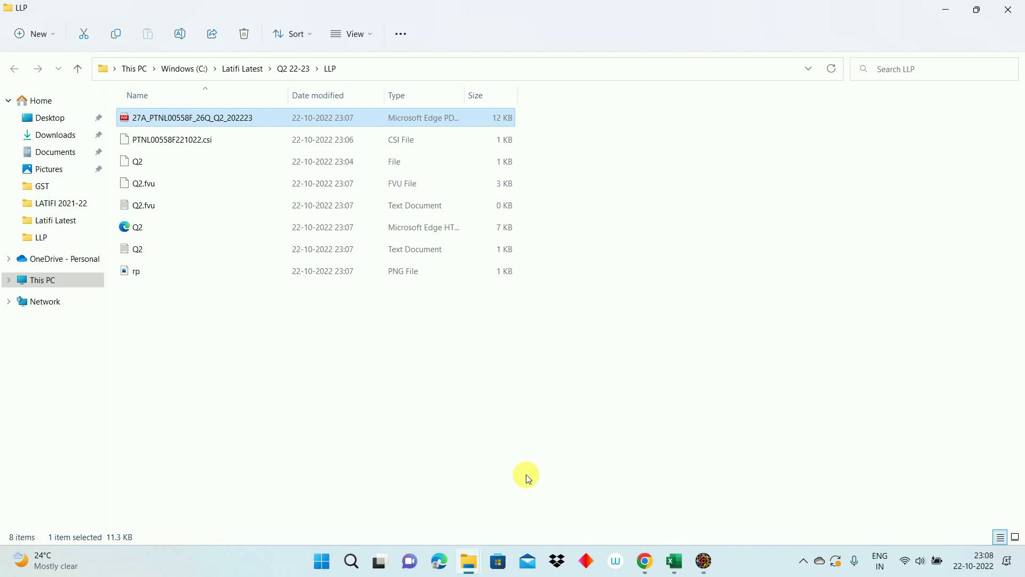
Step: Bring Google Chrome to the front and switch to its course store tab
click(645, 562)
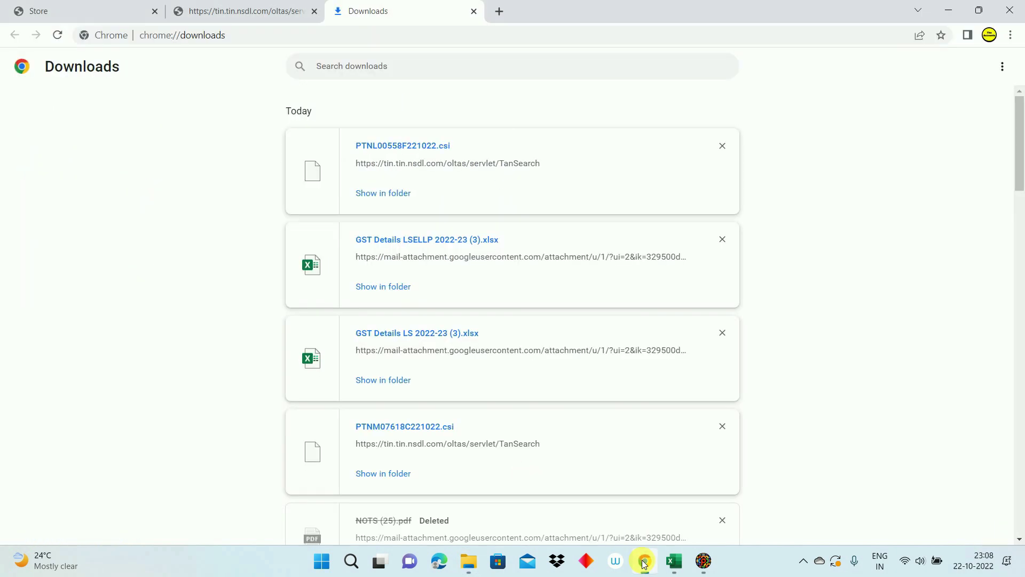
click(72, 11)
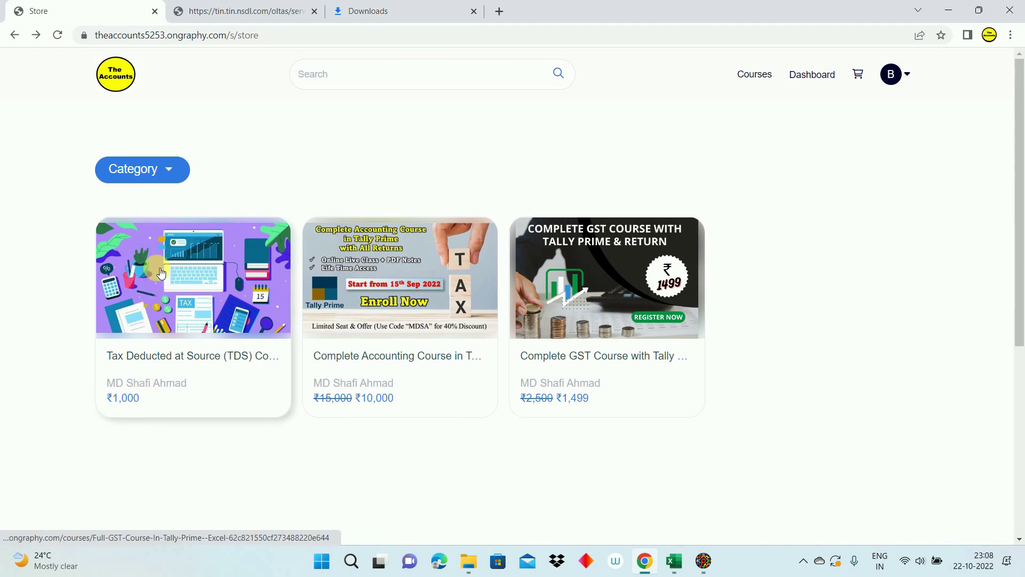